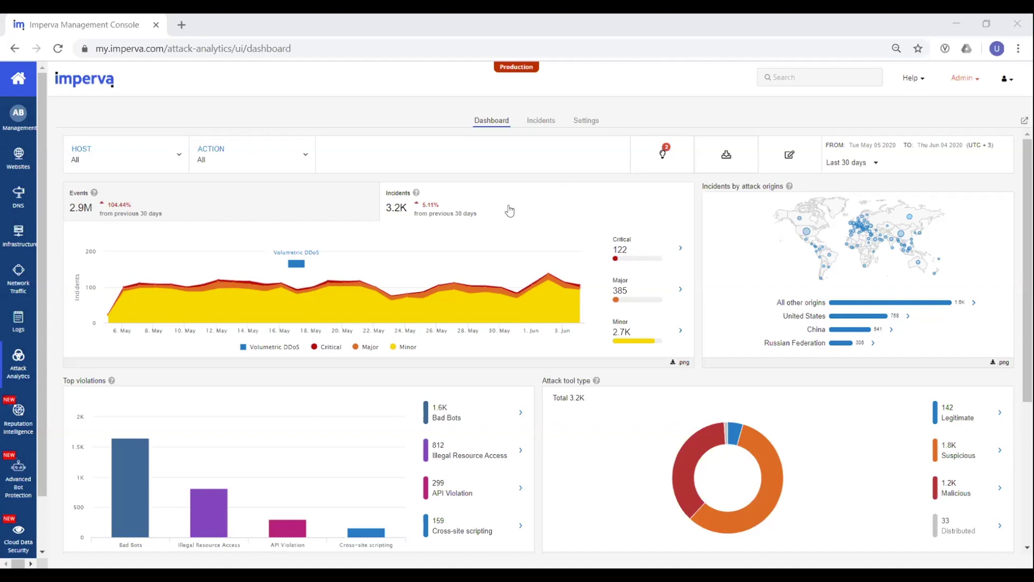
Open the incidents around the 17 May chart point and browse the Incidents list
scroll(506, 213, down, 1)
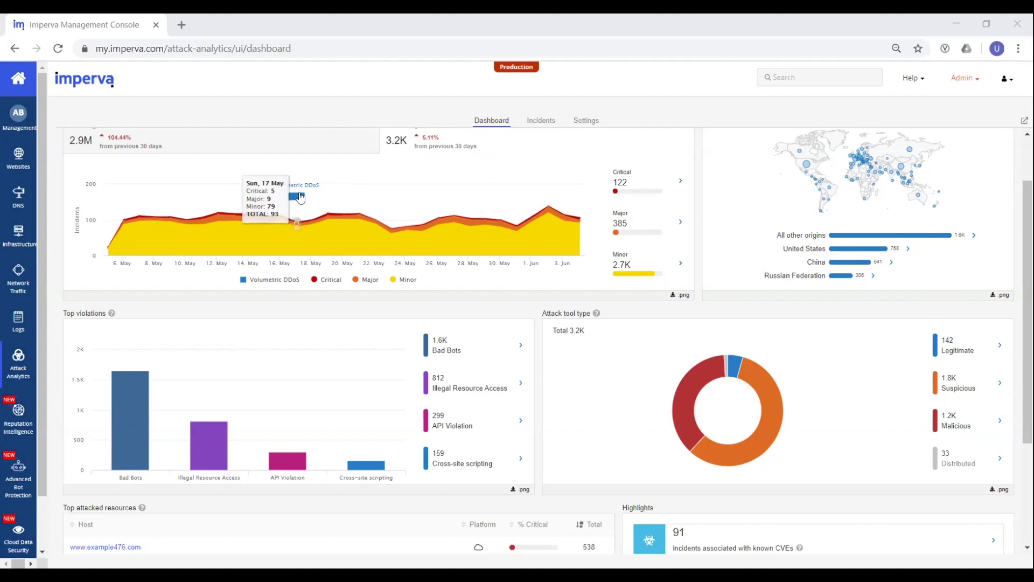
click(300, 198)
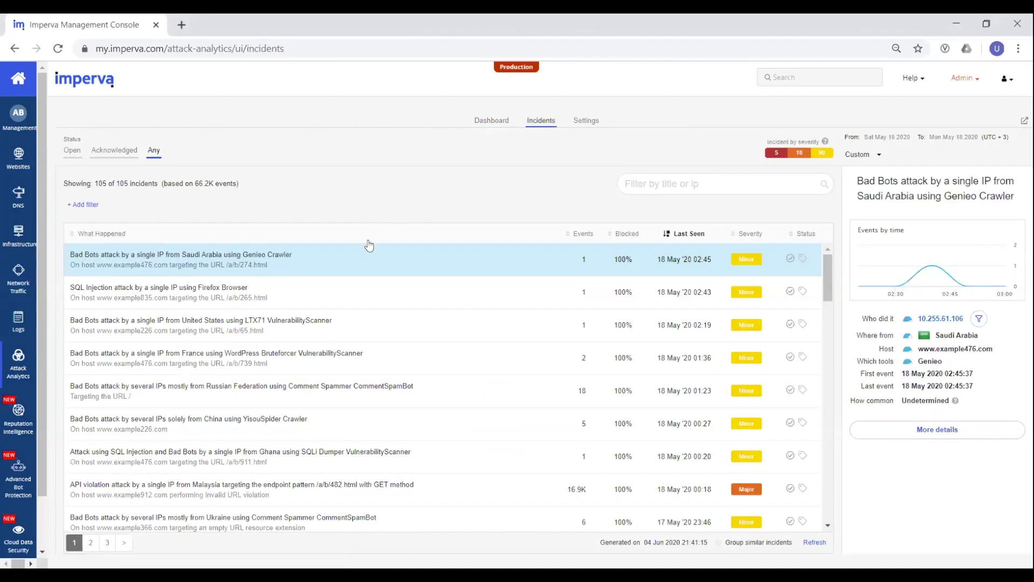
scroll(334, 296, down, 5)
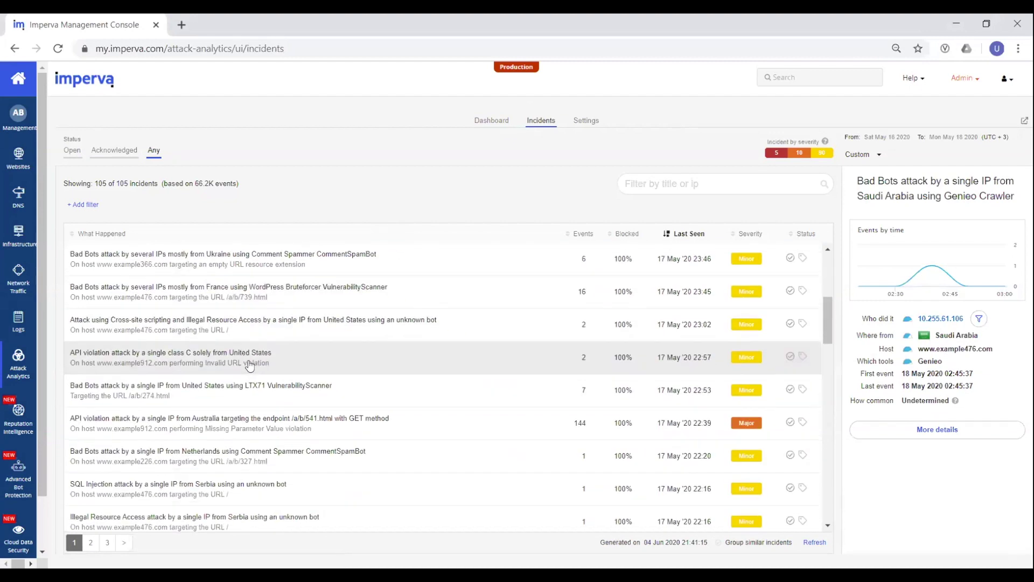
scroll(247, 367, down, 6)
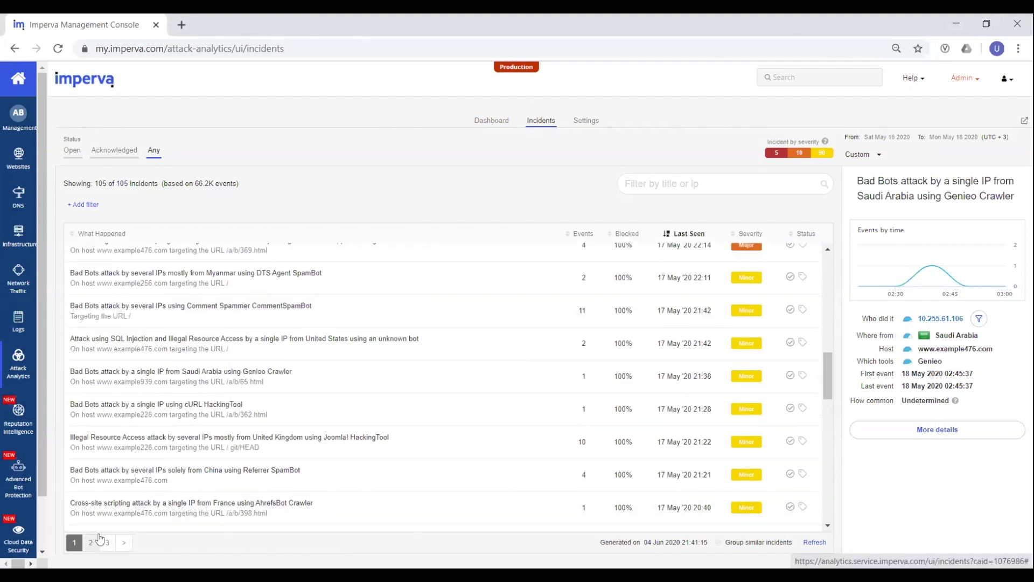
Go to page 2 and view the South Africa bad-bots and Ukraine unknown-bot incident details
click(91, 542)
scroll(180, 422, down, 2)
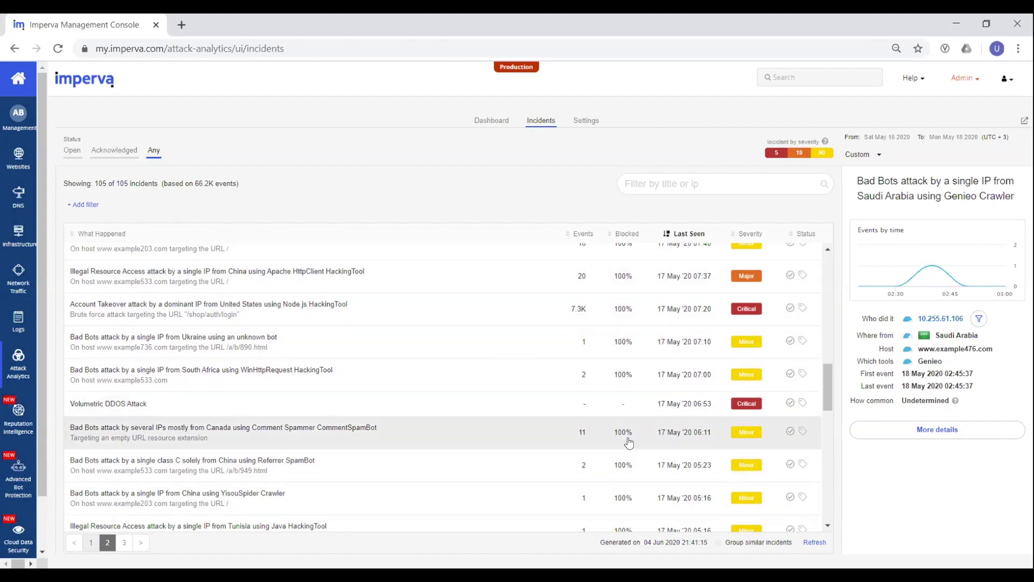
click(563, 374)
click(537, 352)
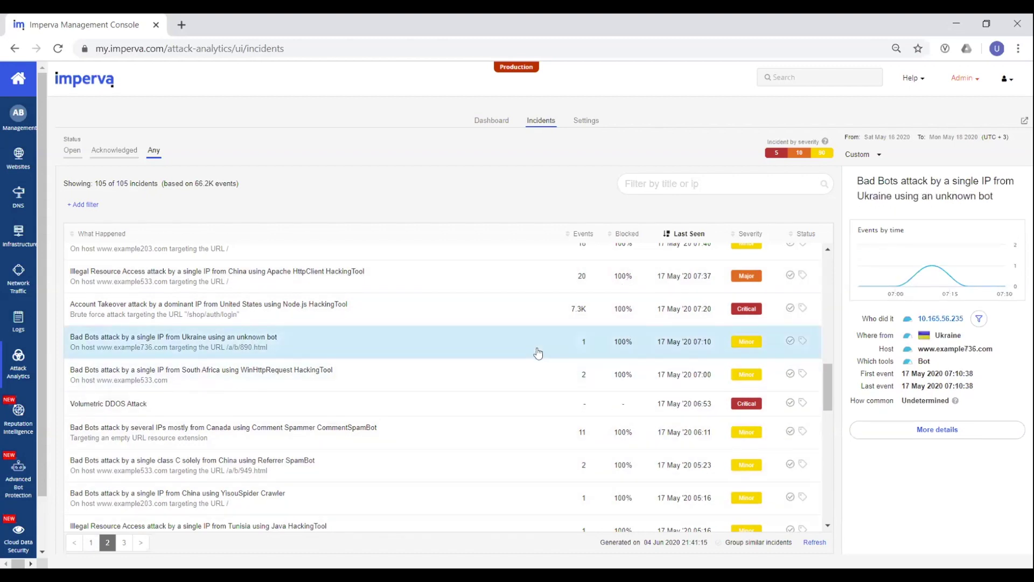
click(218, 411)
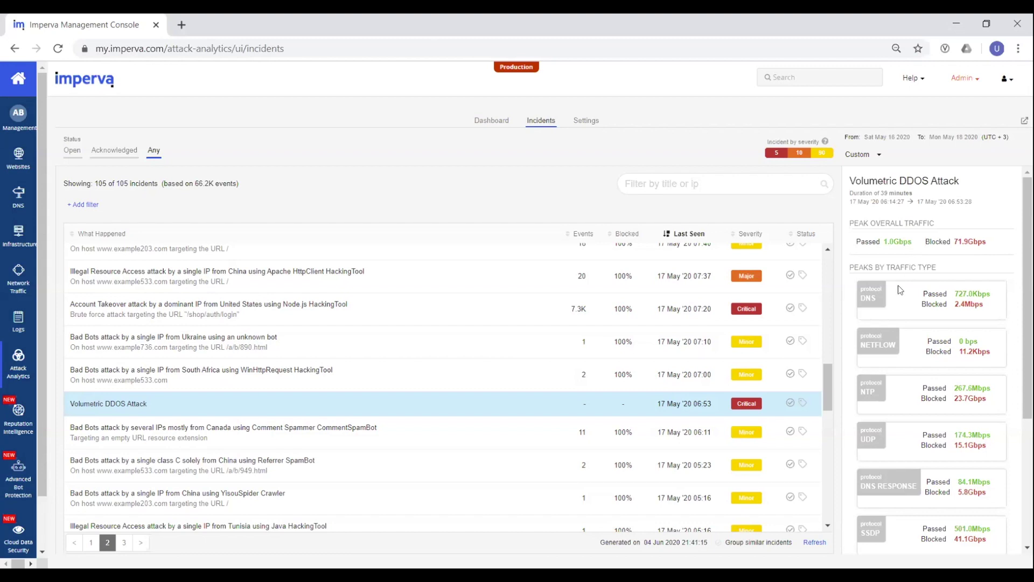
scroll(899, 290, down, 3)
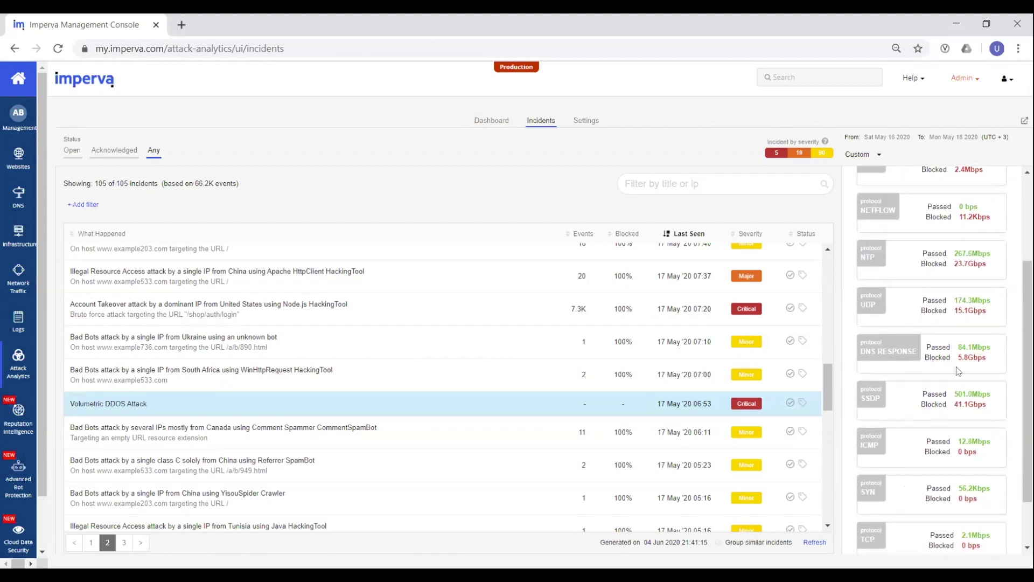
scroll(925, 278, down, 1)
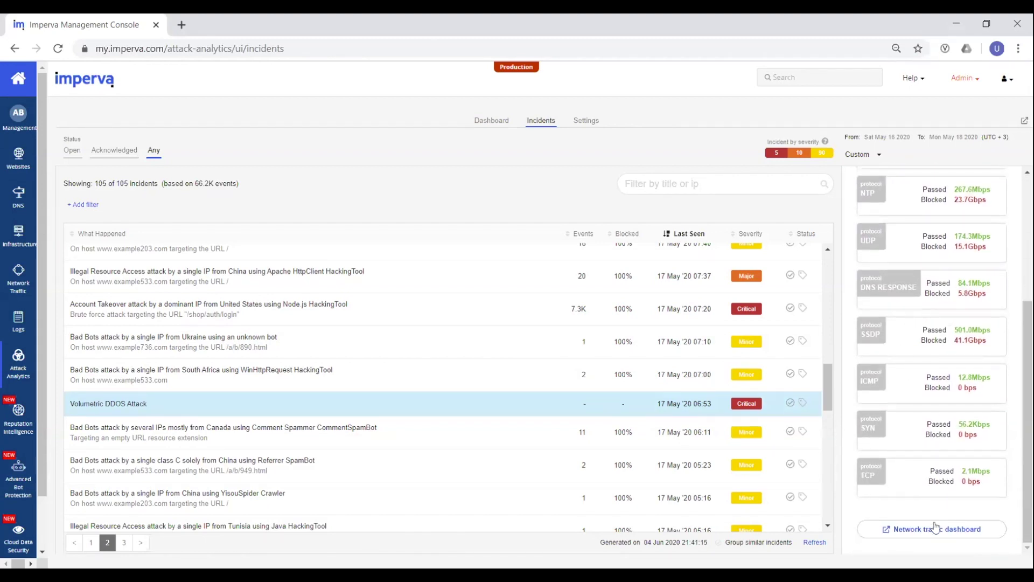
Return to the Attack Analytics dashboard summarising 108 incidents for 16–18 May
click(484, 128)
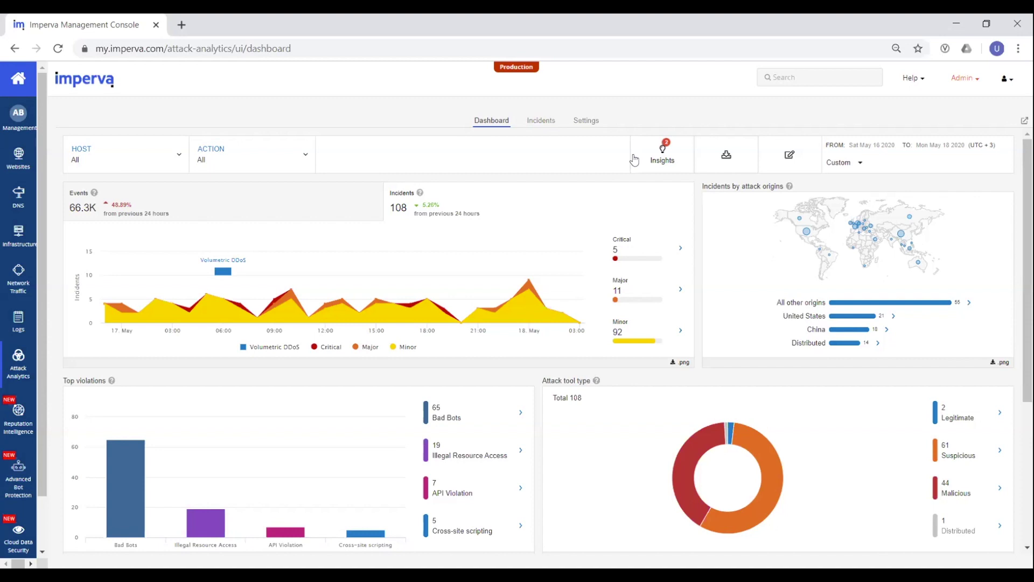
Open the Whitelist vulnerability found insight, then the reputation report for IP 52.44.93.197
click(659, 157)
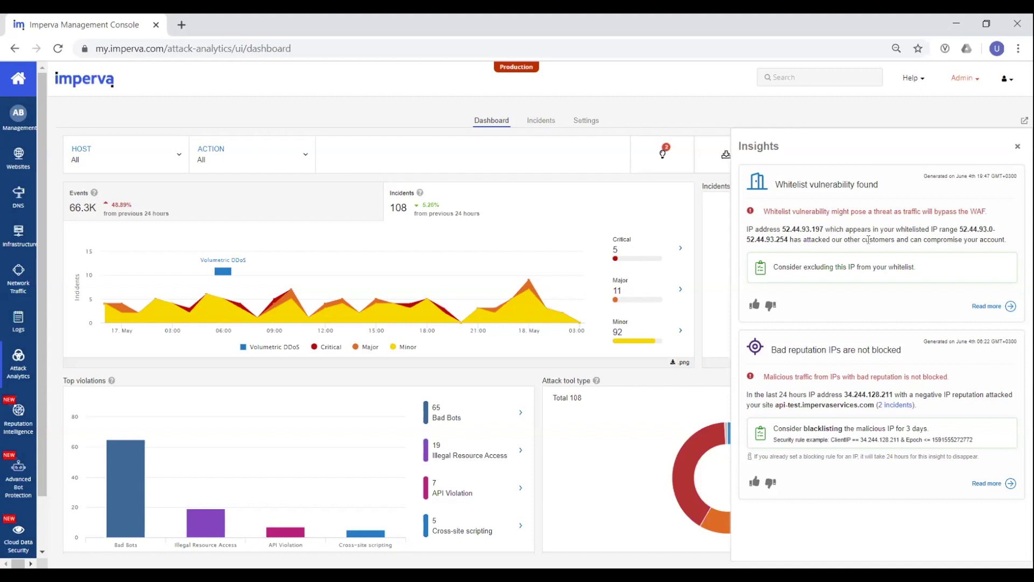
drag(858, 239, 898, 235)
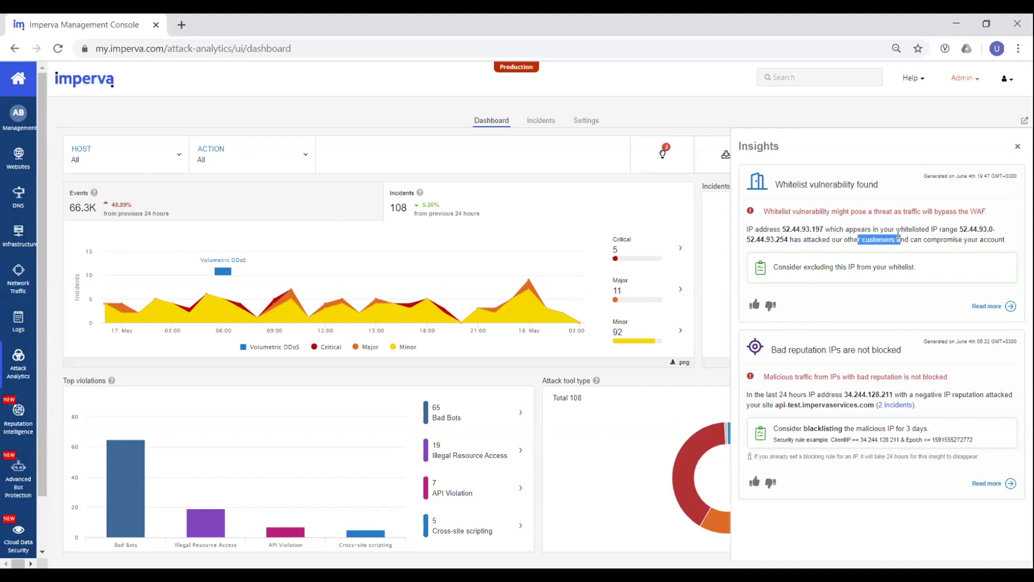
click(840, 239)
click(982, 307)
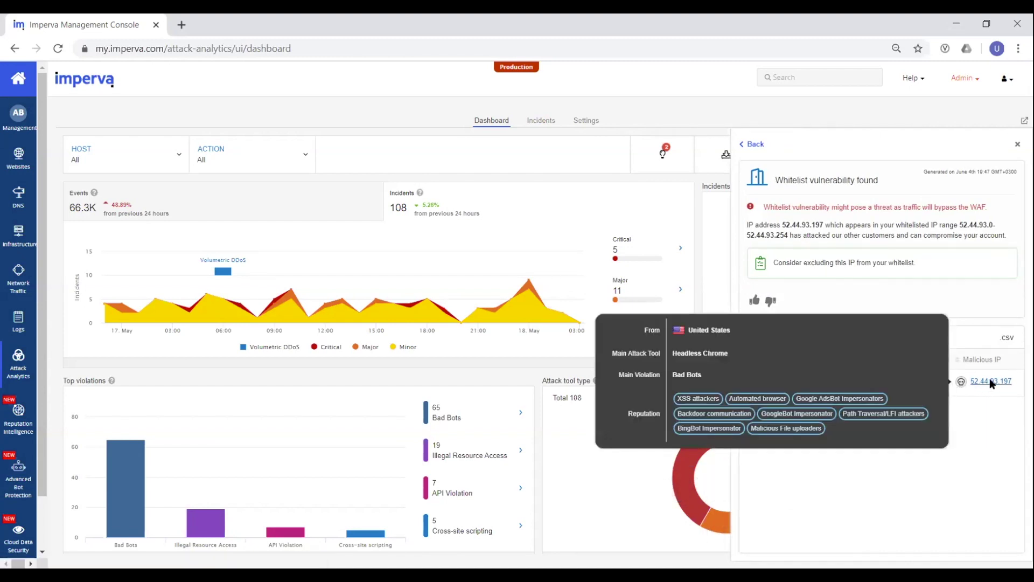
click(990, 382)
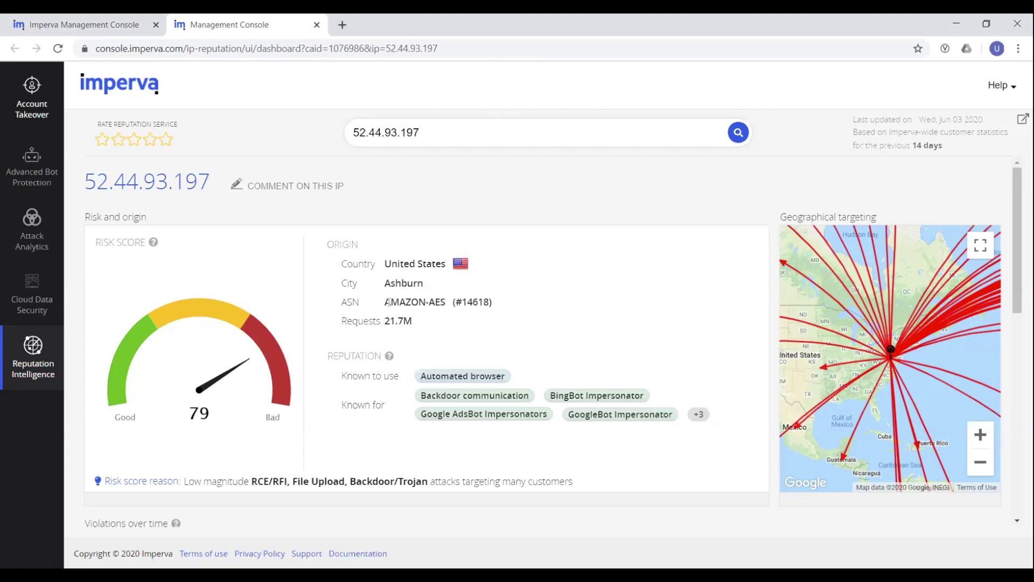
Review the 52.44.93.197 report and break Suspicious client applications into Headless Chrome, Bot and Java
drag(385, 305, 439, 303)
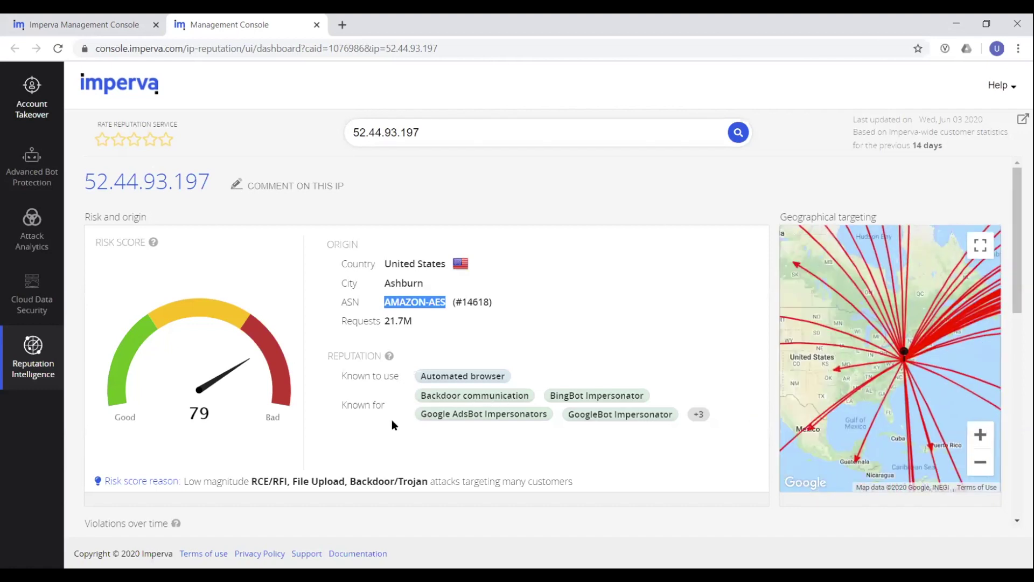
scroll(377, 422, down, 5)
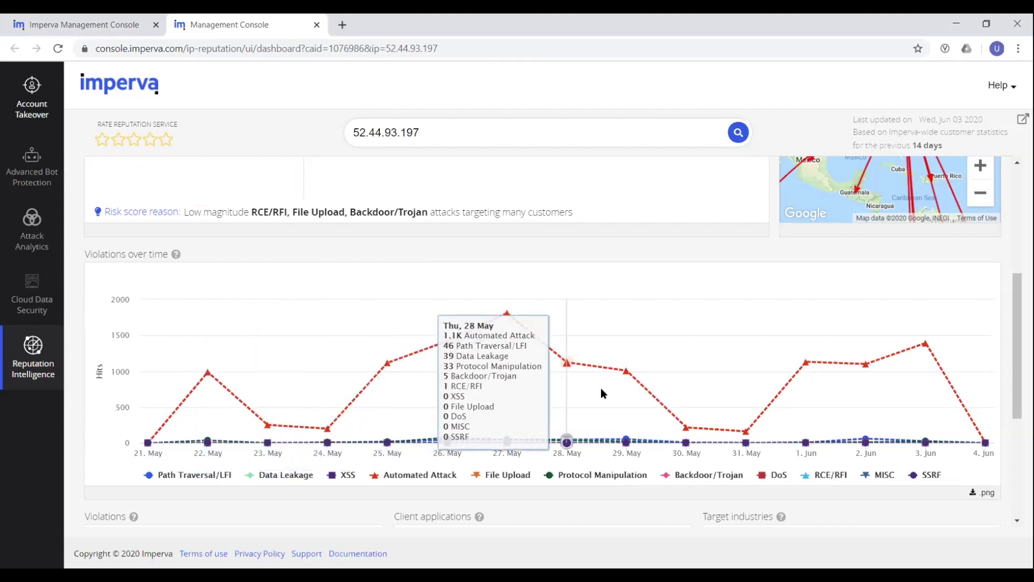
scroll(377, 398, down, 4)
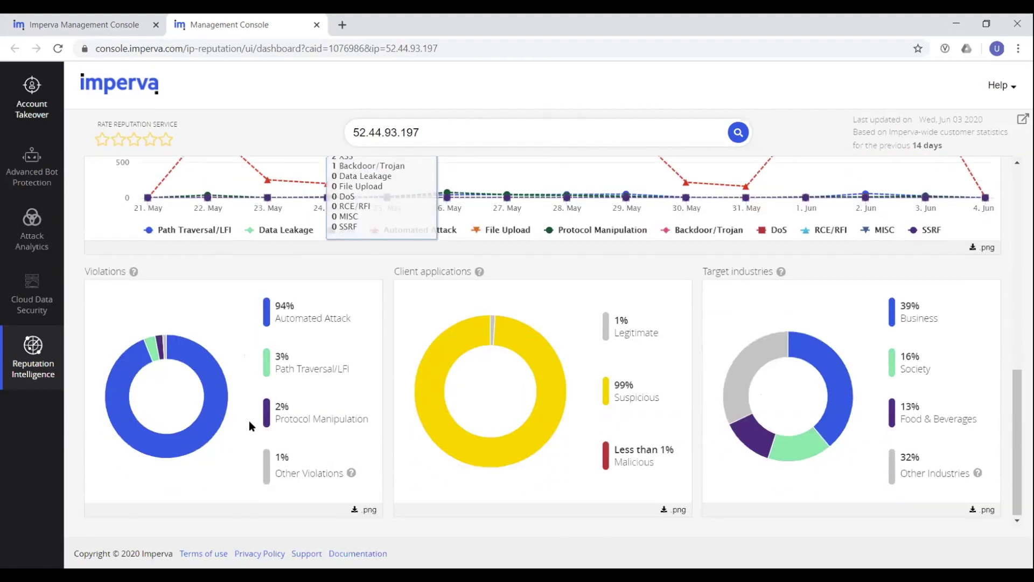
click(429, 413)
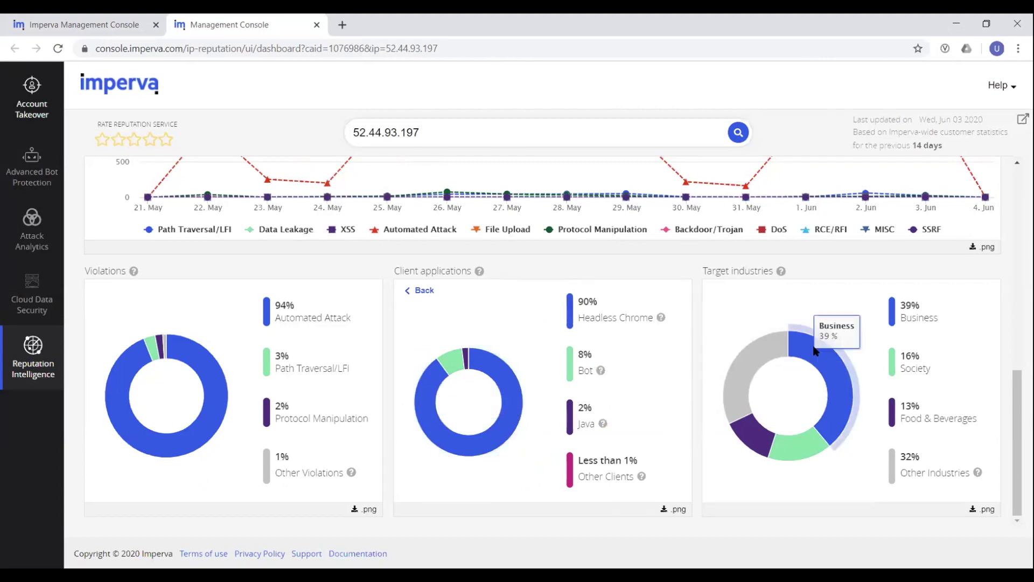
scroll(424, 283, up, 5)
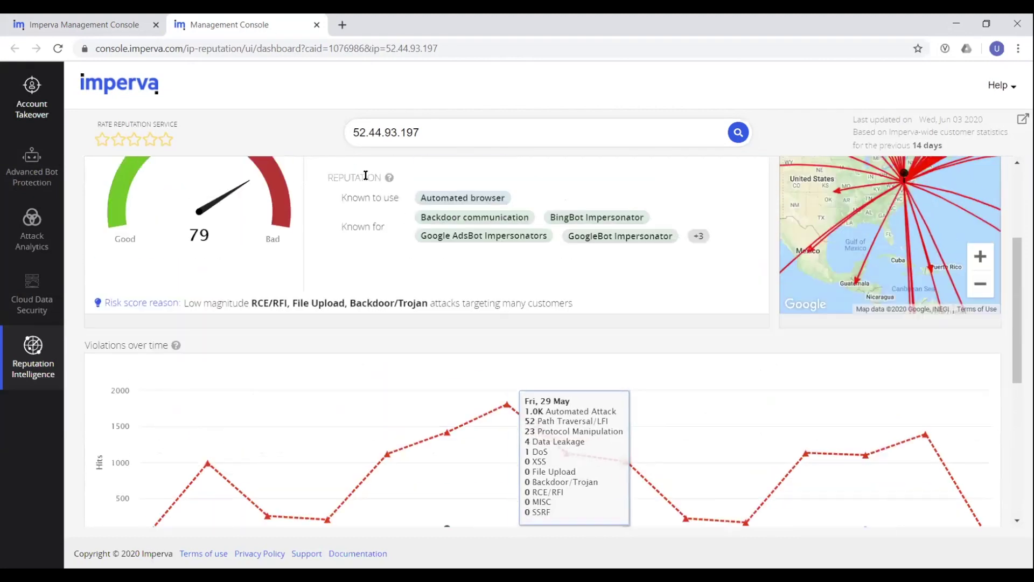
Close the reputation tab and the Whitelist IPs settings tab after checking the whitelisted range
click(316, 34)
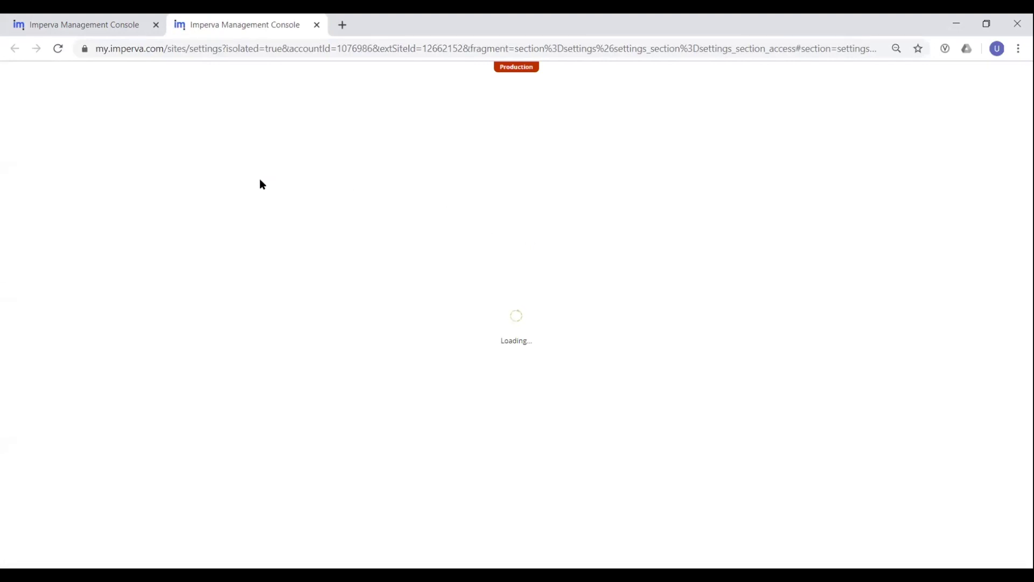
scroll(323, 377, down, 5)
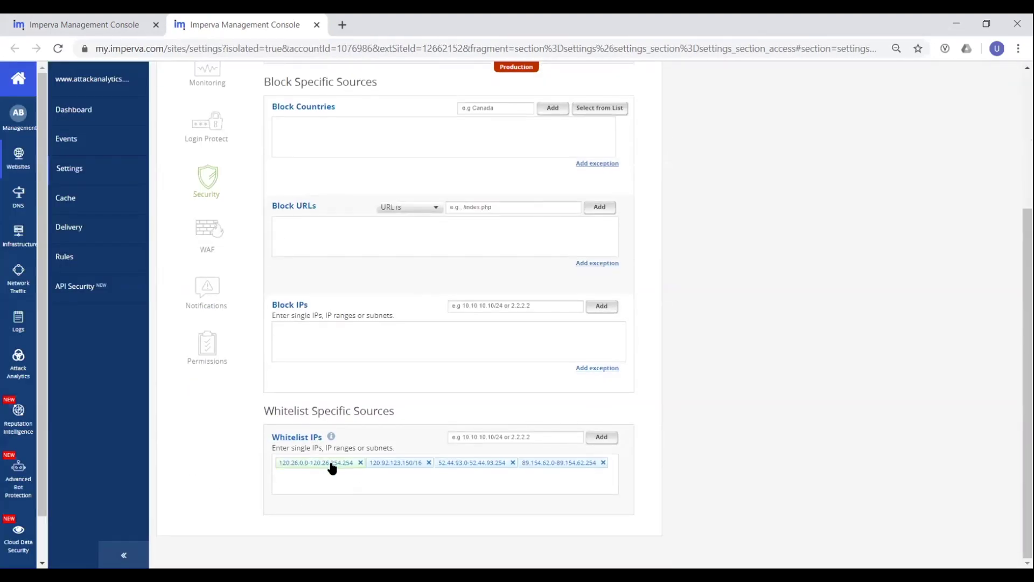
click(317, 25)
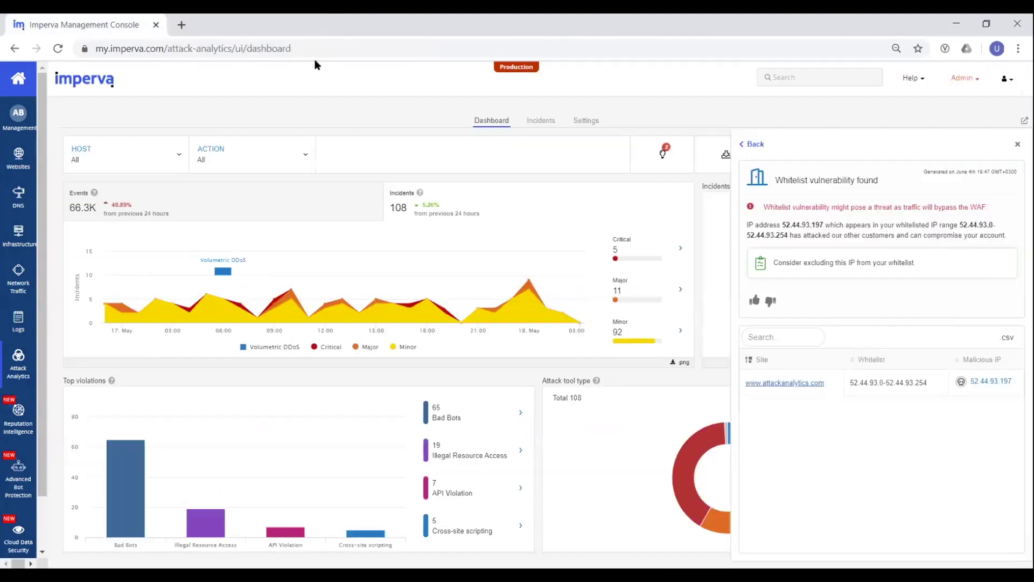
Return to the insights list, highlight the suggested blocking rule example, and close Insights
click(754, 144)
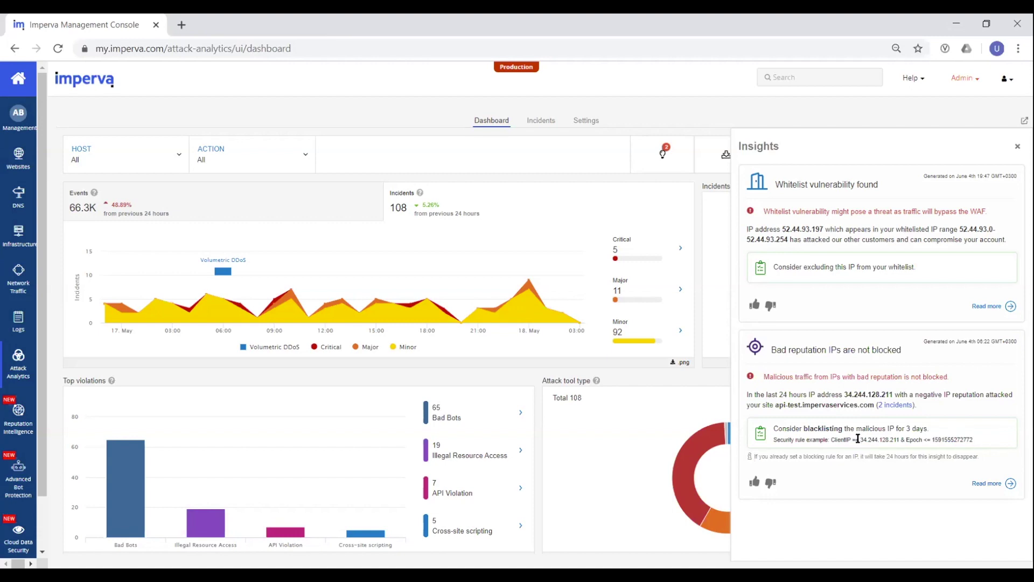
drag(830, 440, 978, 443)
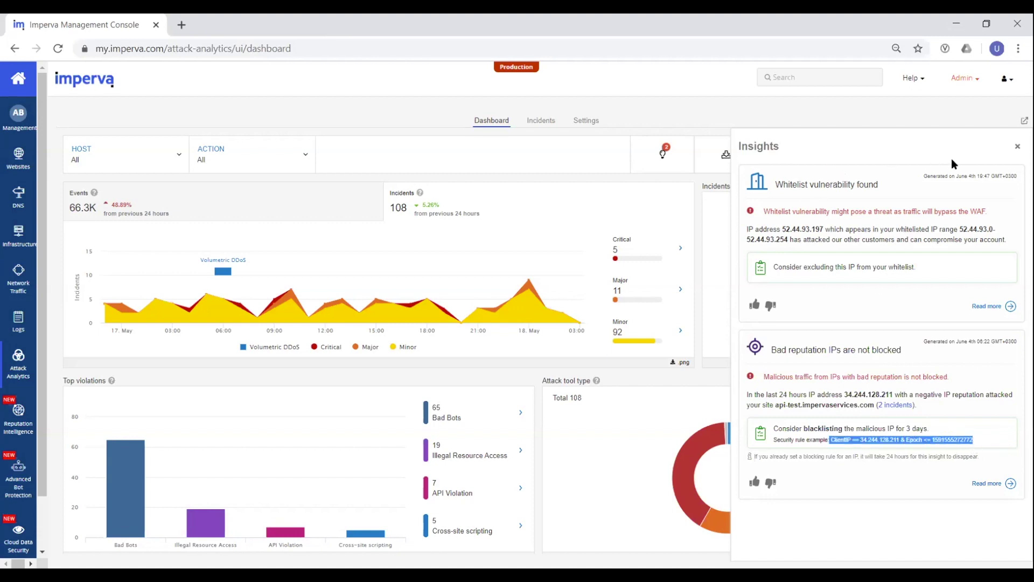
click(1017, 148)
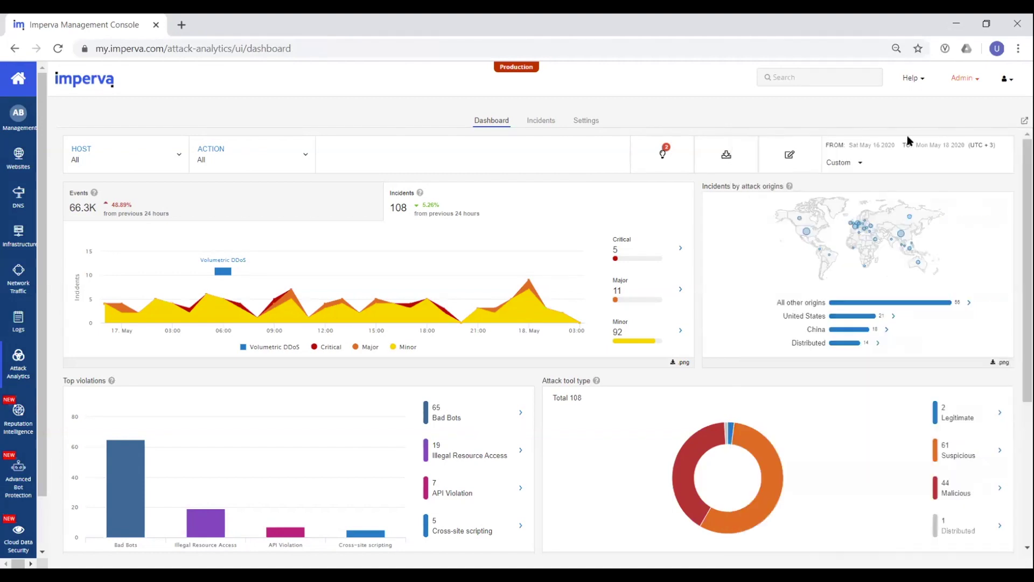
Set the dashboard date range to Last 90 days and scroll to the Highlights panel
click(839, 163)
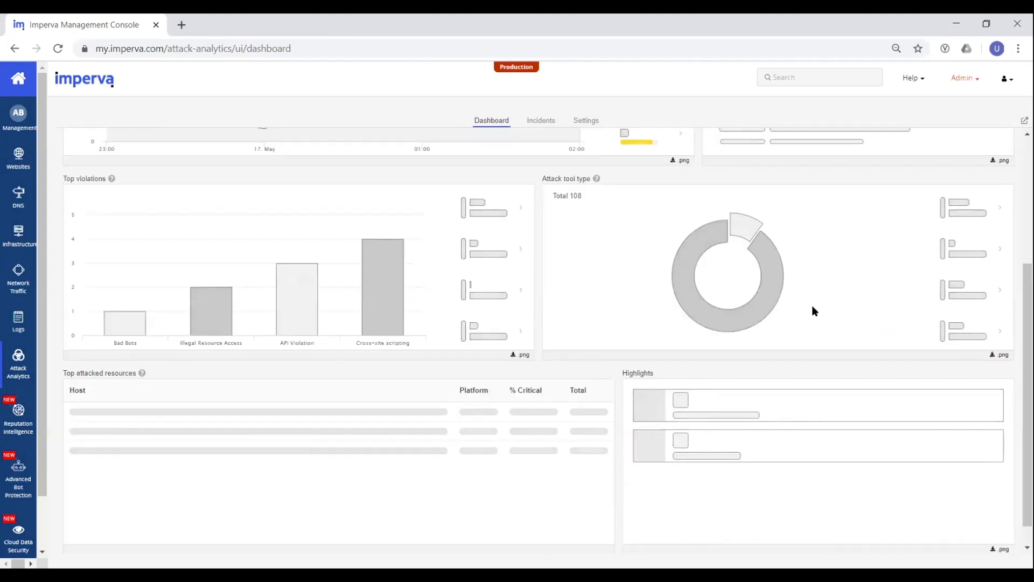
click(864, 261)
scroll(786, 323, down, 4)
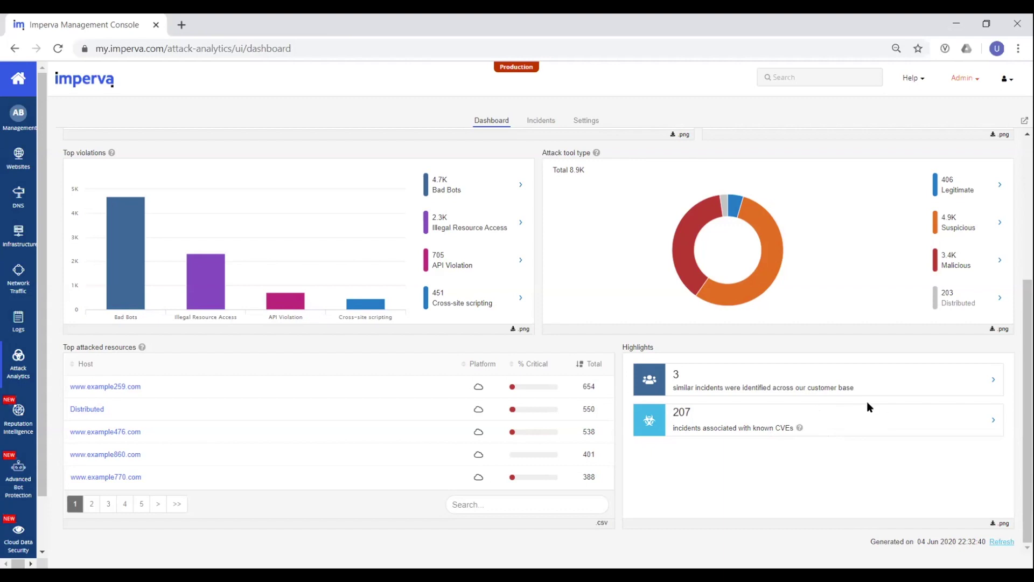
click(993, 422)
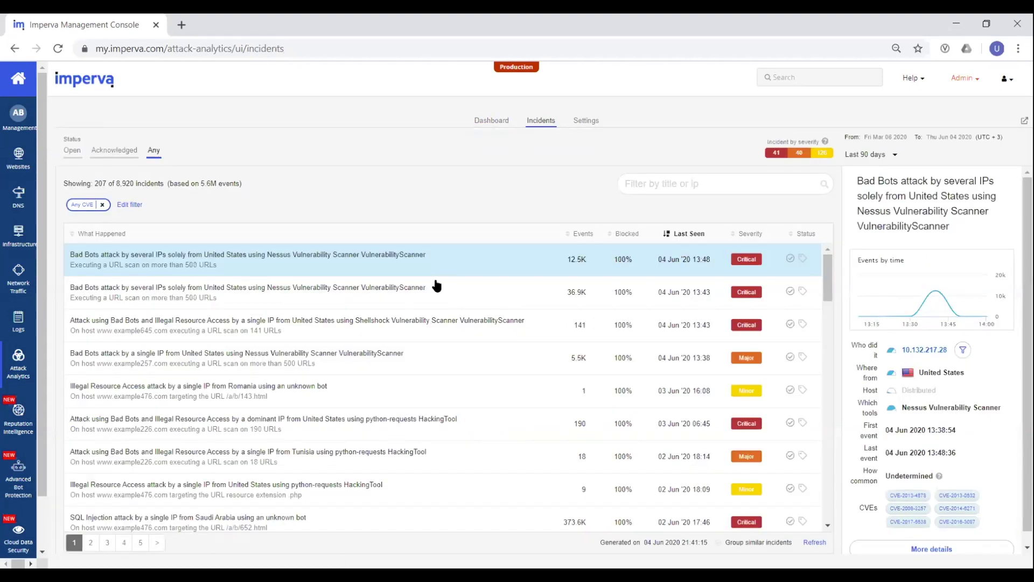
scroll(401, 281, down, 12)
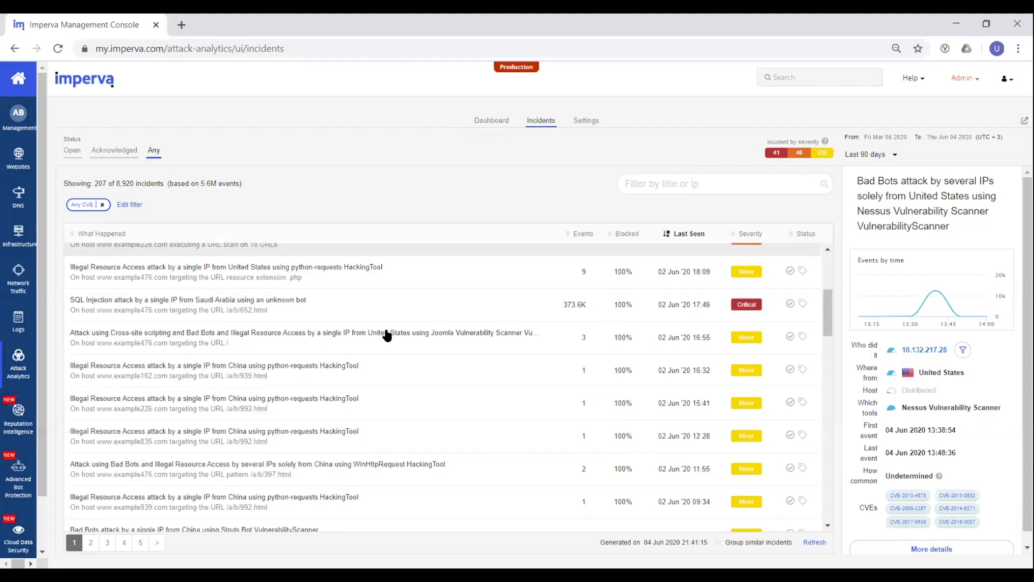
scroll(384, 354, down, 5)
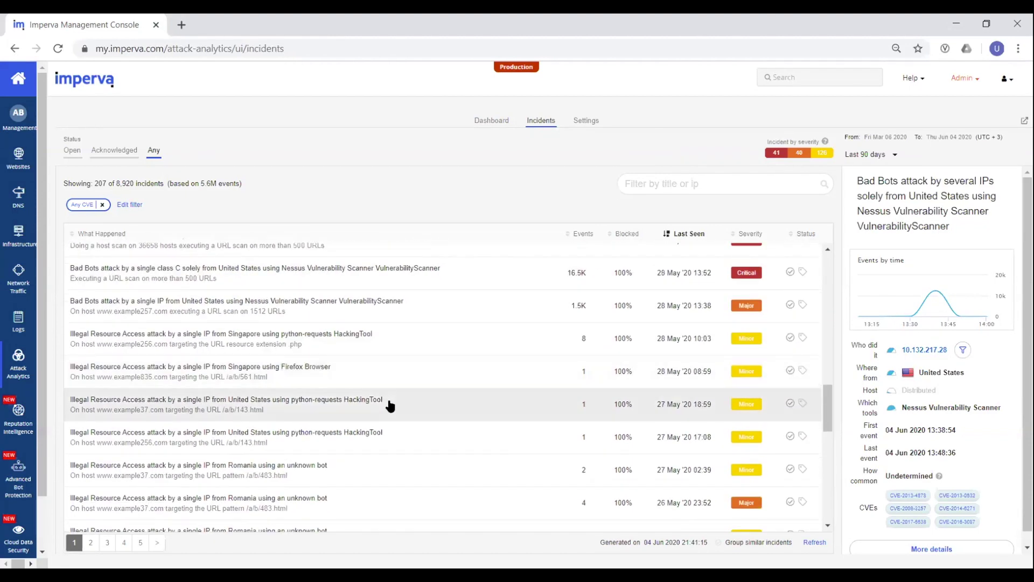
scroll(630, 409, up, 5)
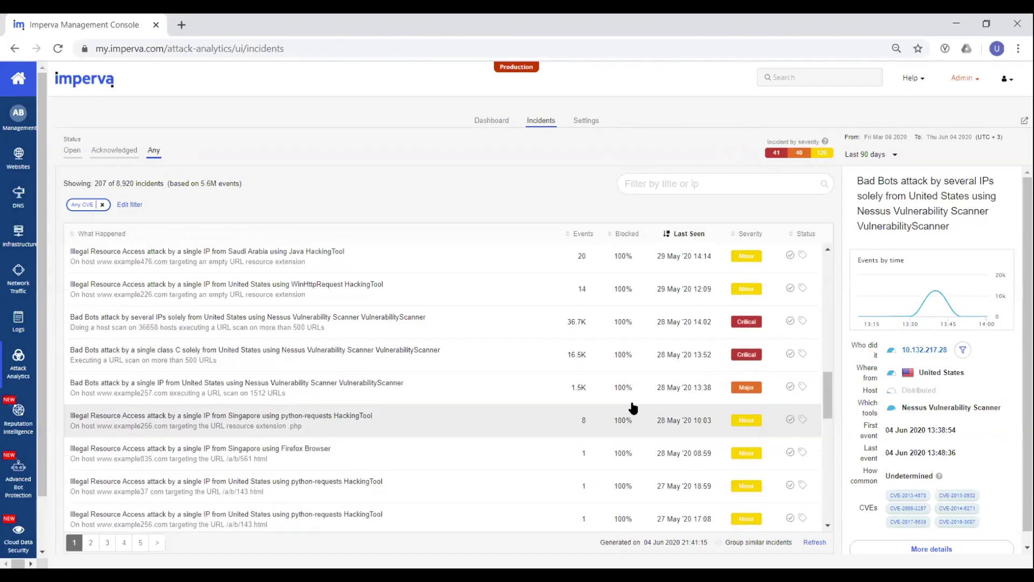
scroll(630, 336, up, 5)
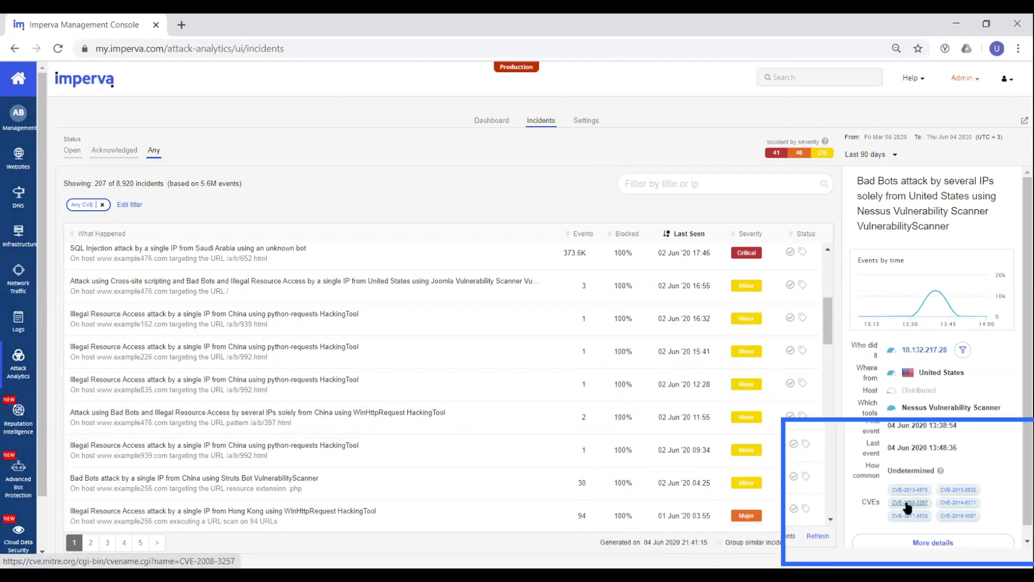
click(811, 464)
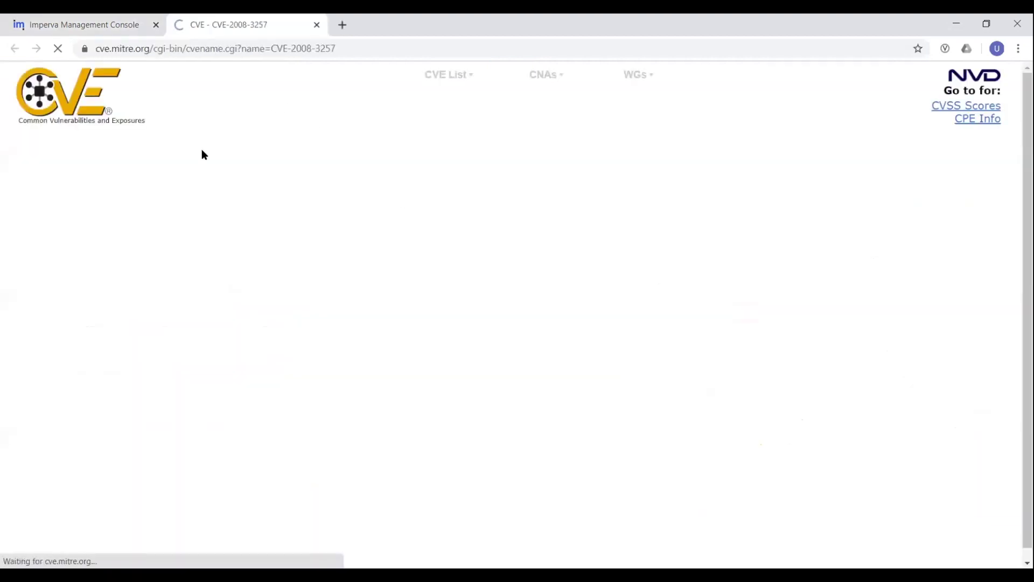
scroll(189, 168, down, 9)
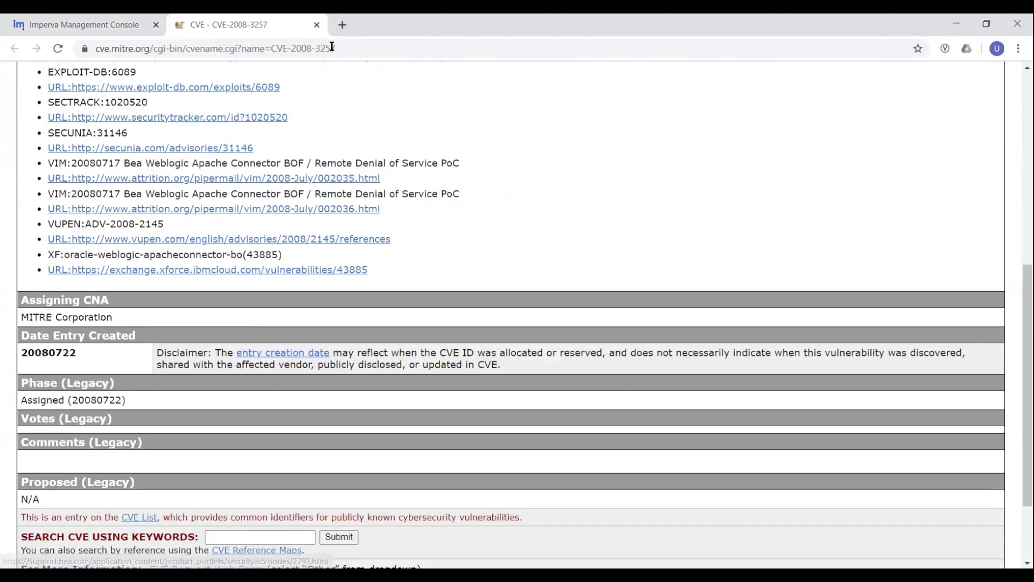
click(317, 25)
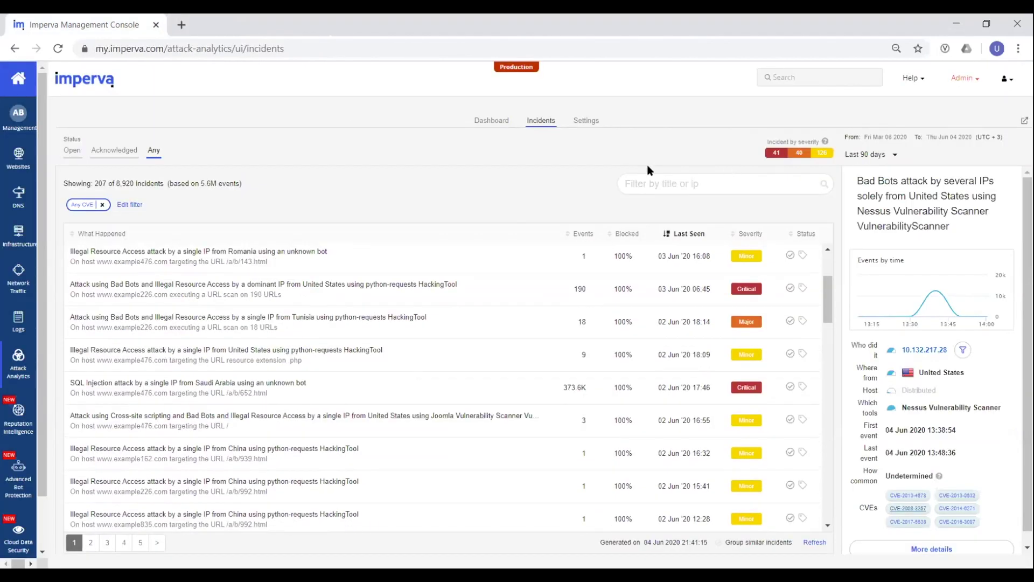
Return to the dashboard and filter incidents by the 'Has alerted events' action
click(491, 121)
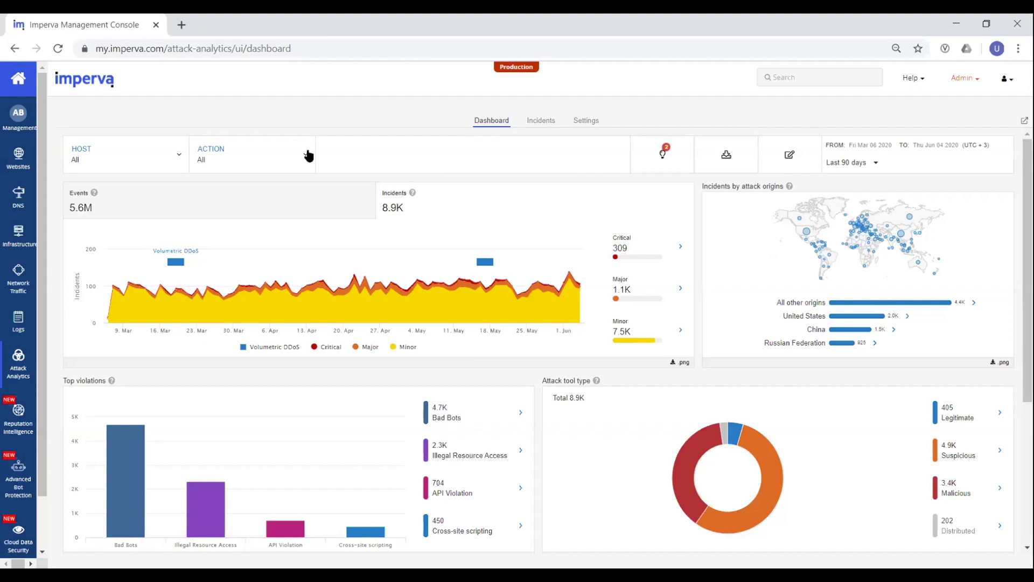
click(306, 155)
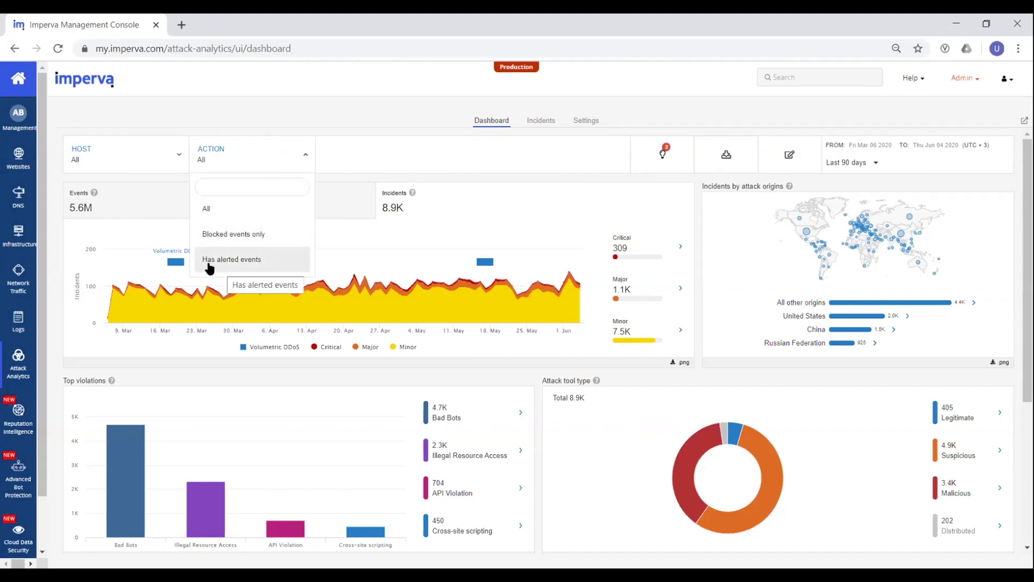
click(246, 261)
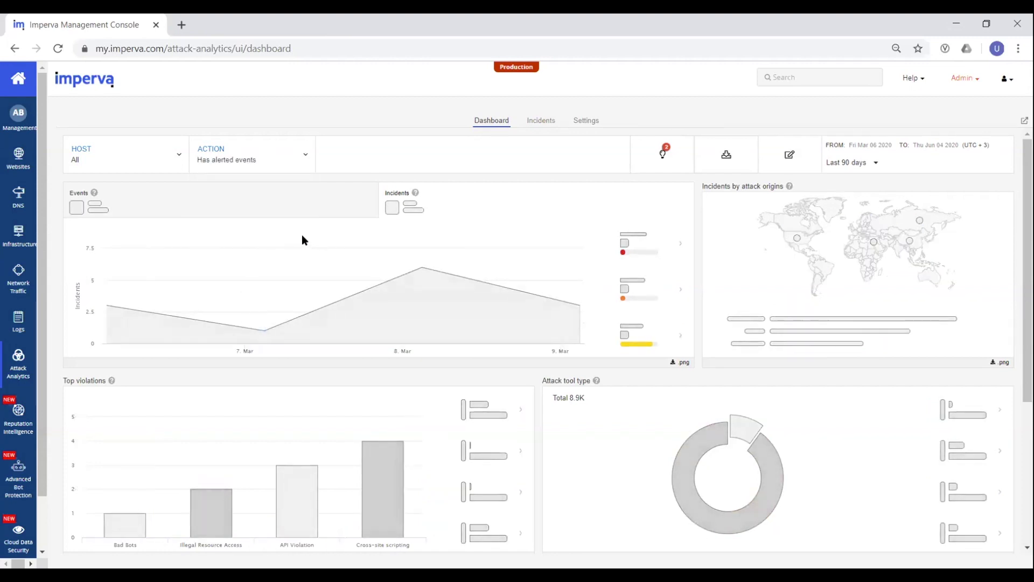
Limit the dashboard to the last 24 hours and list the 2 critical incidents
click(847, 164)
click(848, 184)
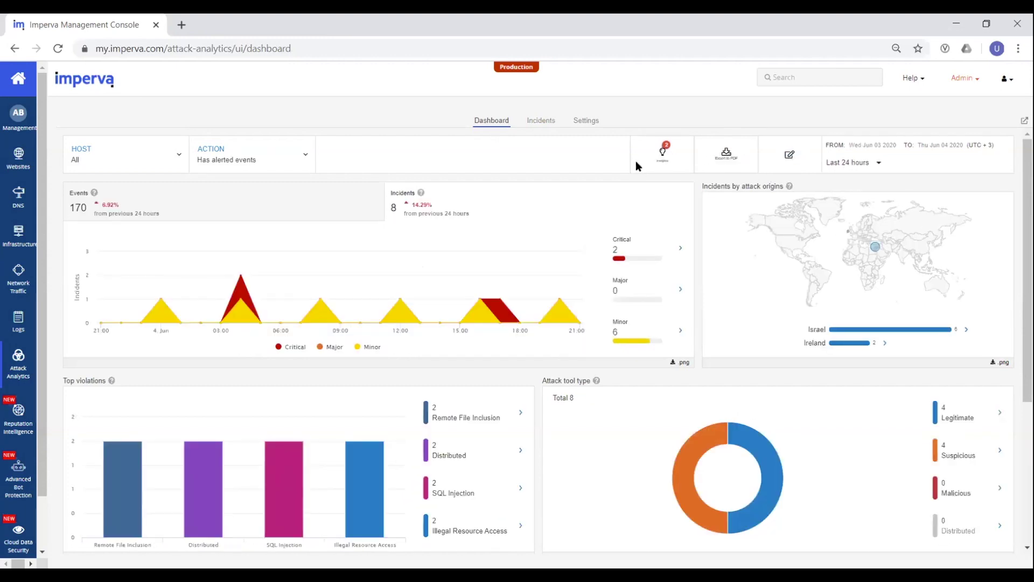
mouse_move(520, 277)
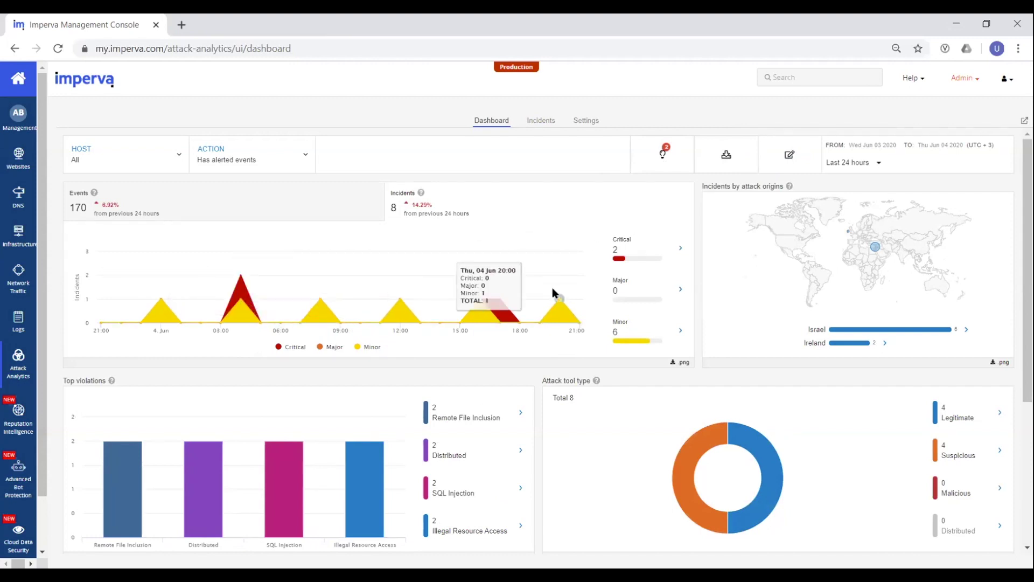
mouse_move(248, 298)
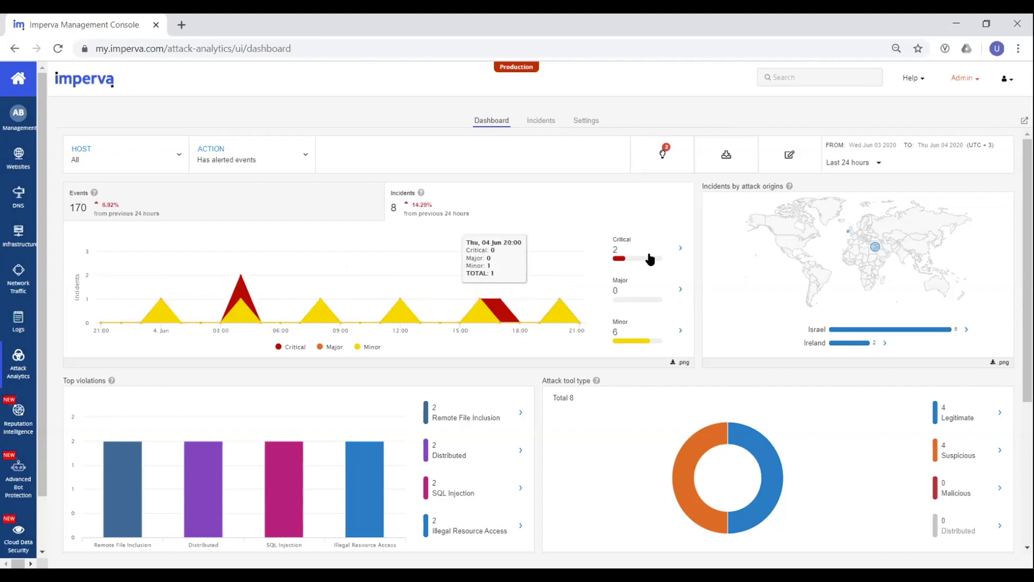
click(683, 250)
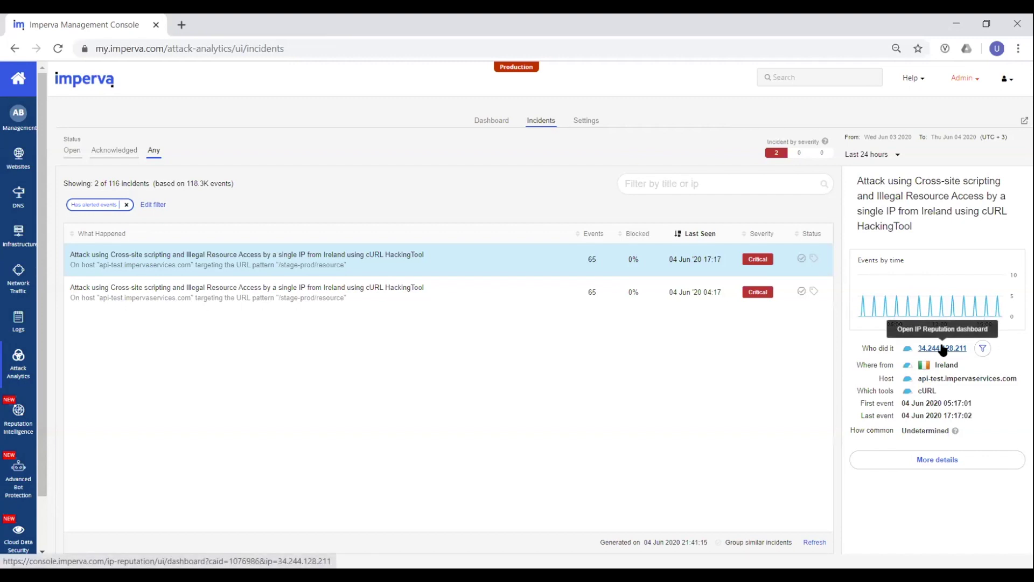
Post a note on the incident naming the team member handling its ticket
click(930, 460)
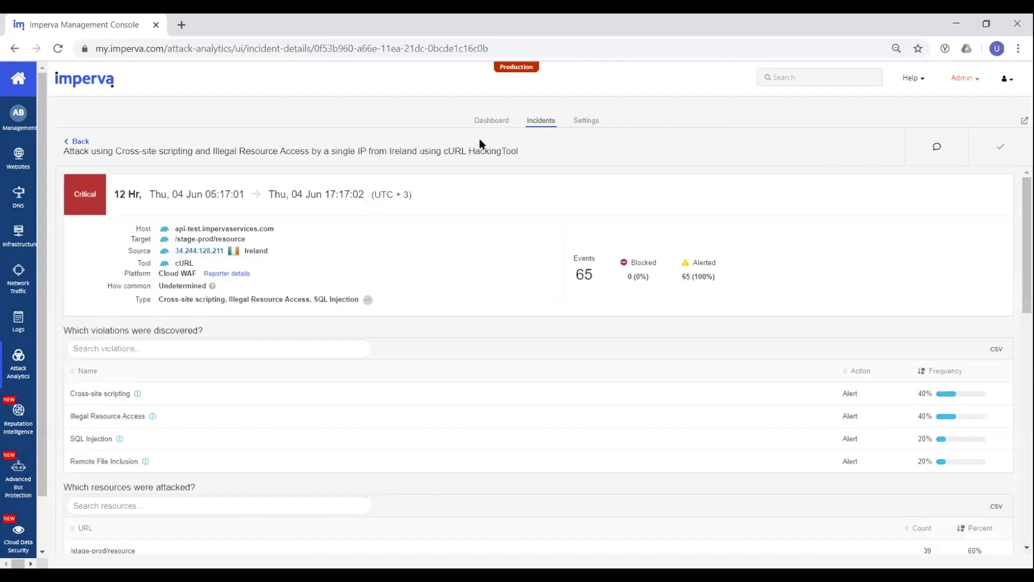
click(948, 148)
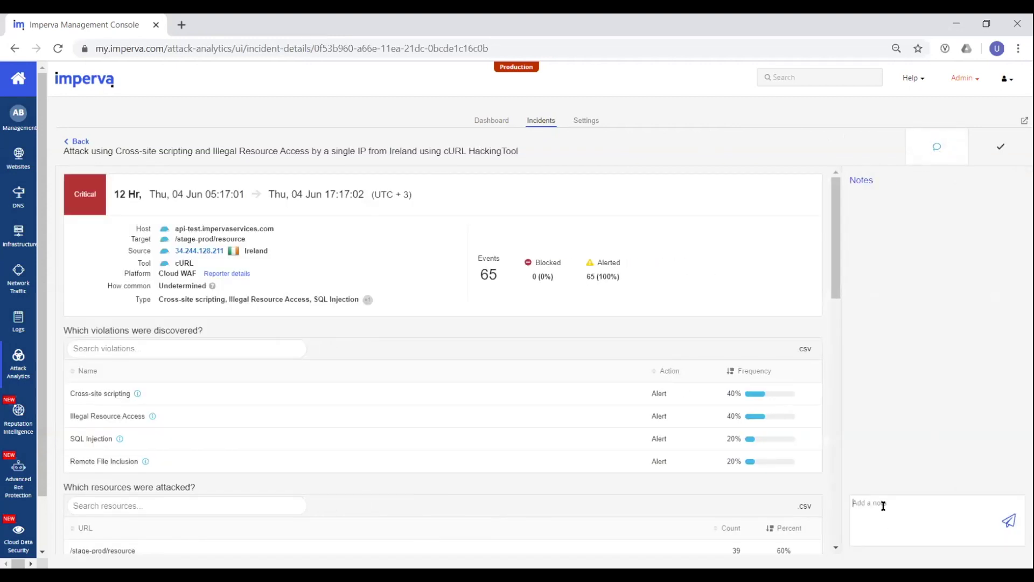
text(Uzi handling this Ticket 1234)
click(1009, 520)
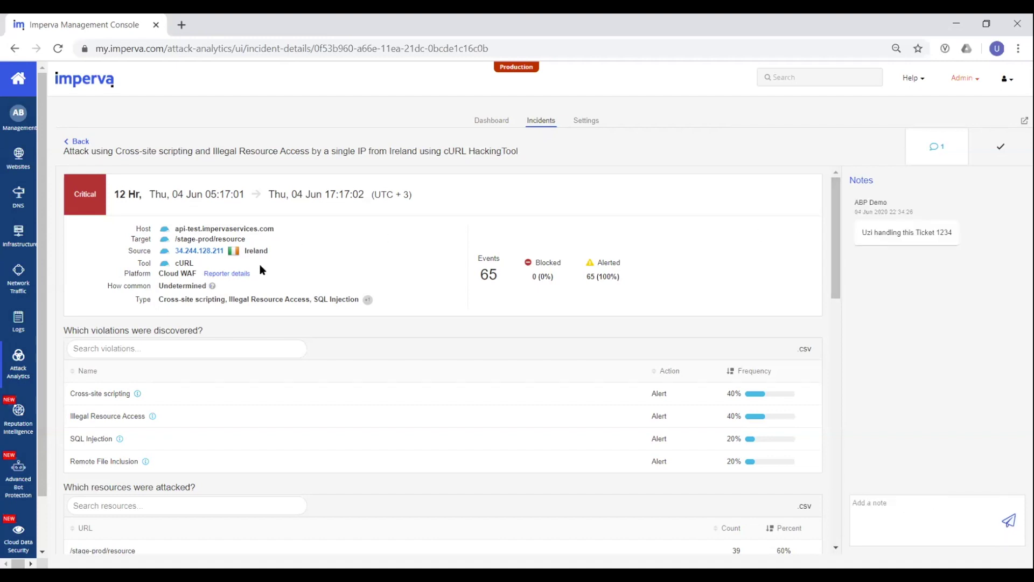
click(937, 146)
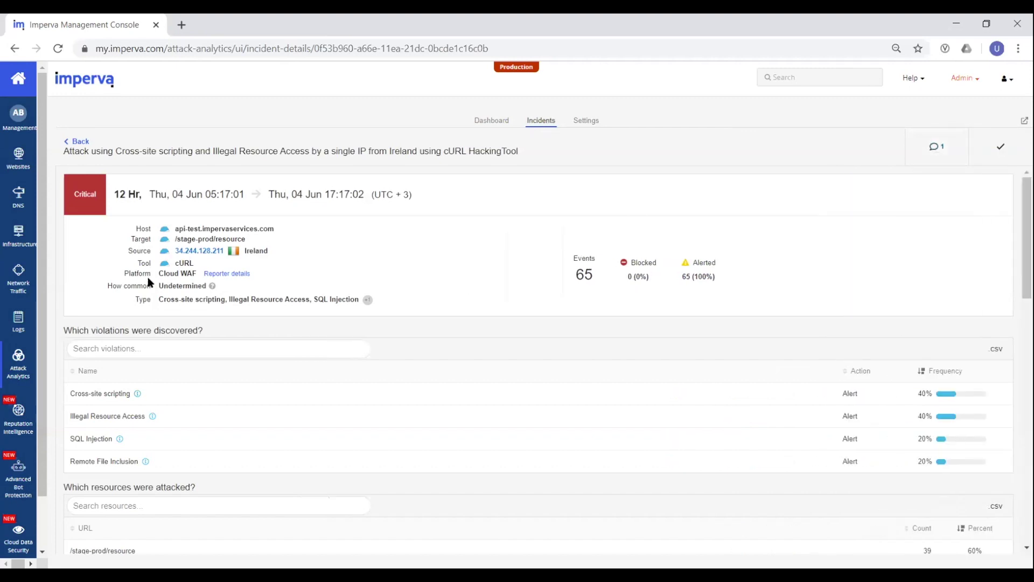
drag(156, 275, 213, 274)
scroll(490, 290, down, 1)
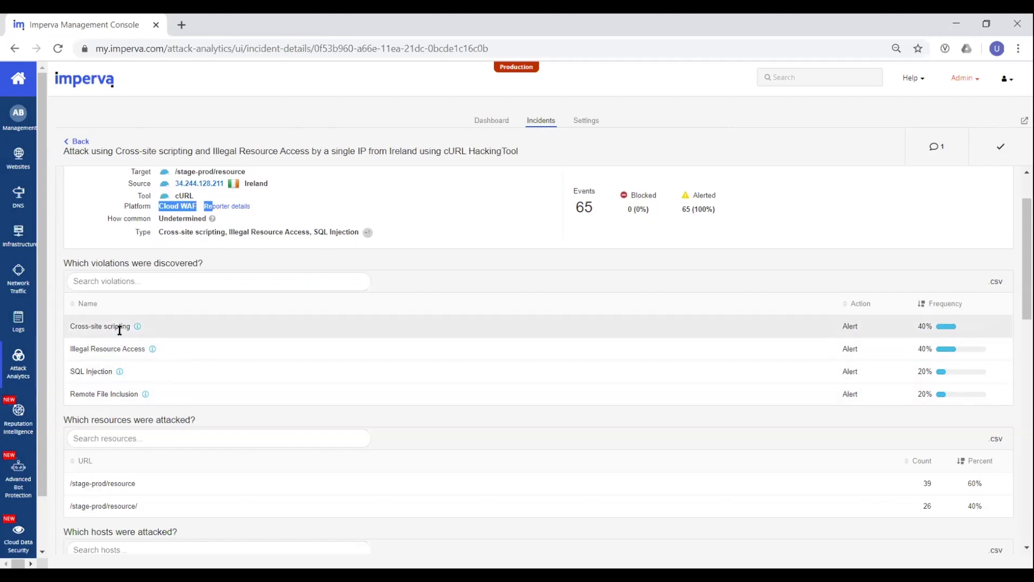
scroll(114, 385, down, 2)
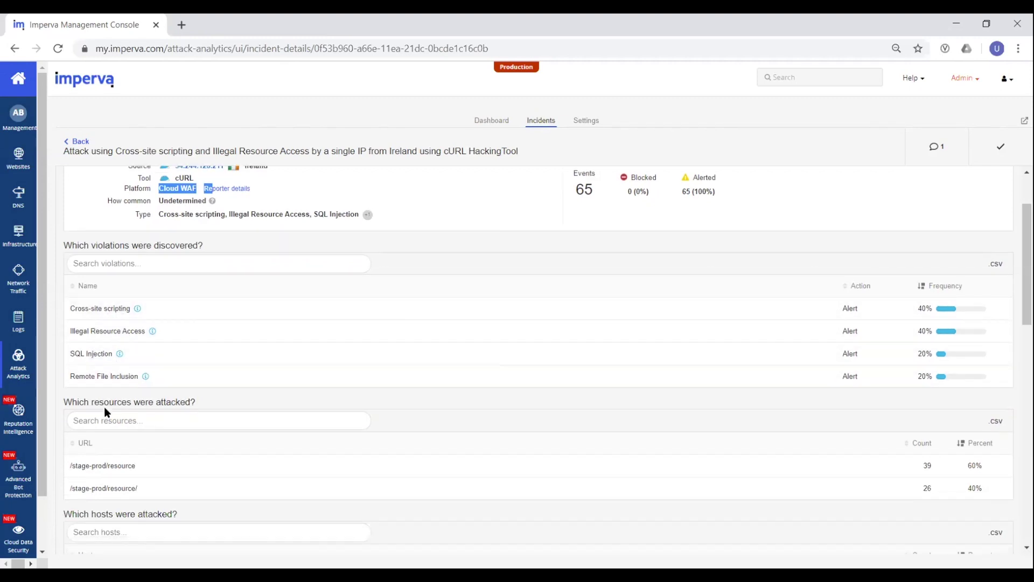
scroll(118, 386, down, 2)
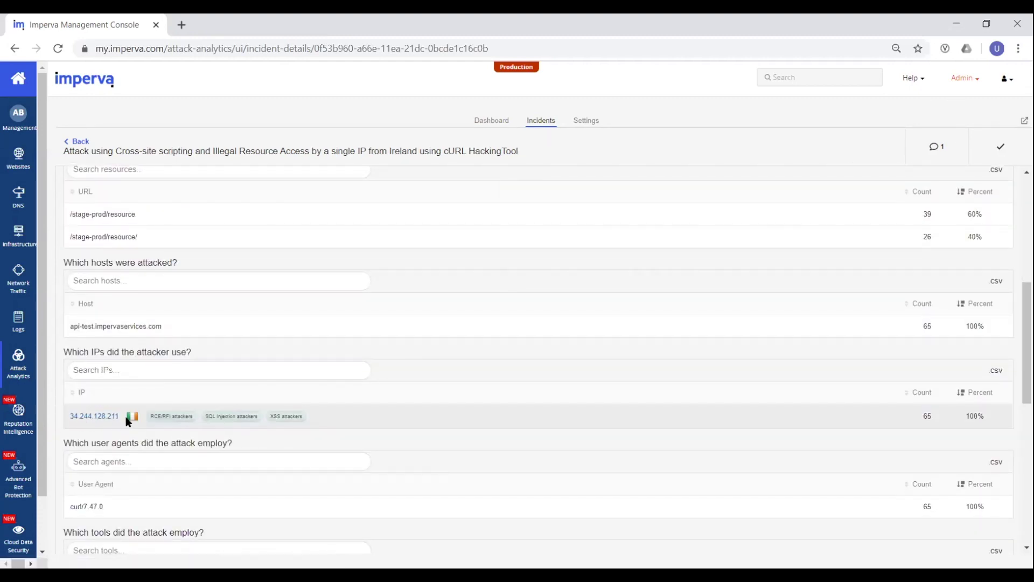
scroll(328, 418, down, 4)
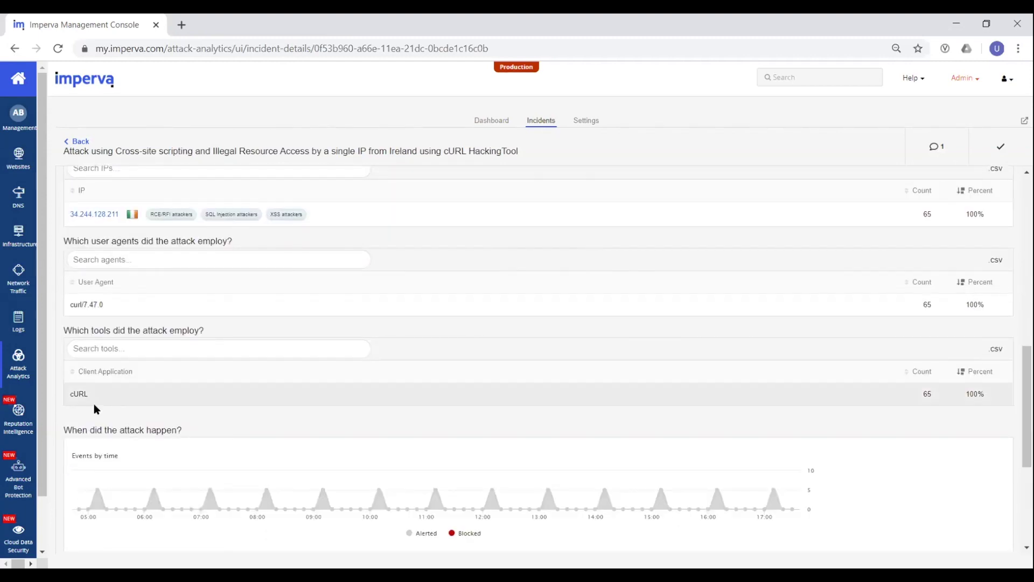
scroll(829, 483, down, 5)
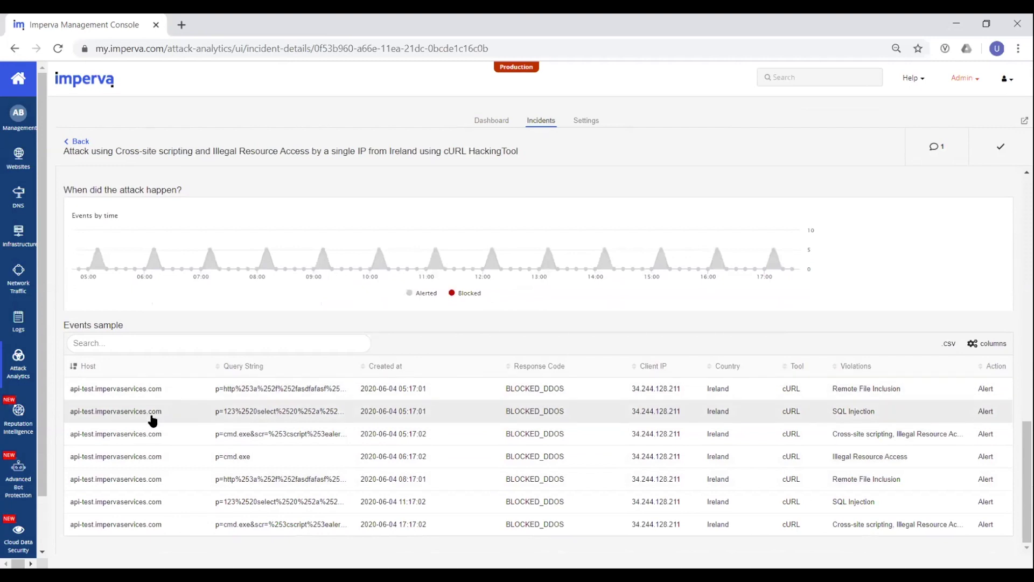
double_click(144, 389)
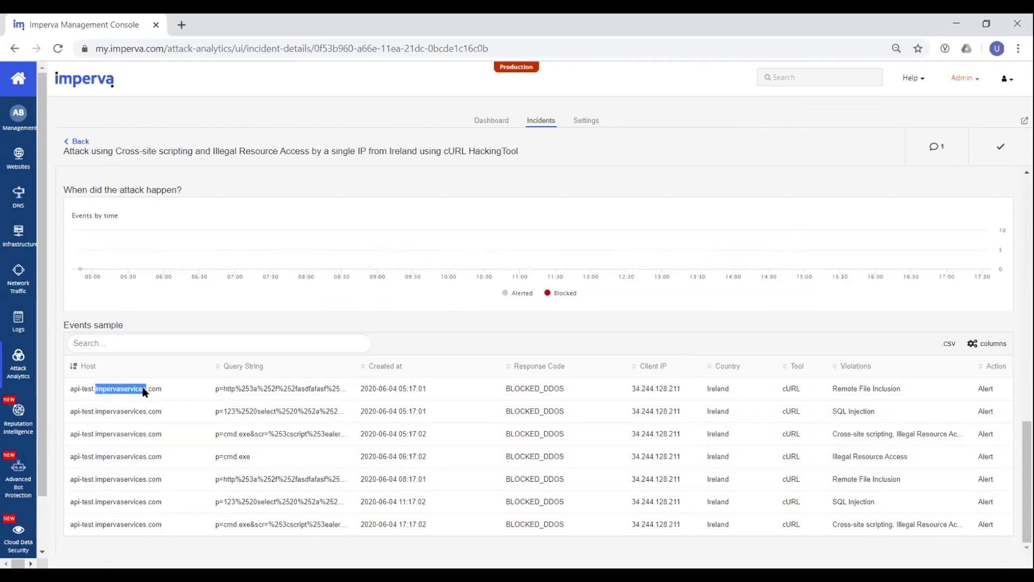
scroll(658, 320, down, 1)
scroll(658, 334, up, 2)
click(661, 357)
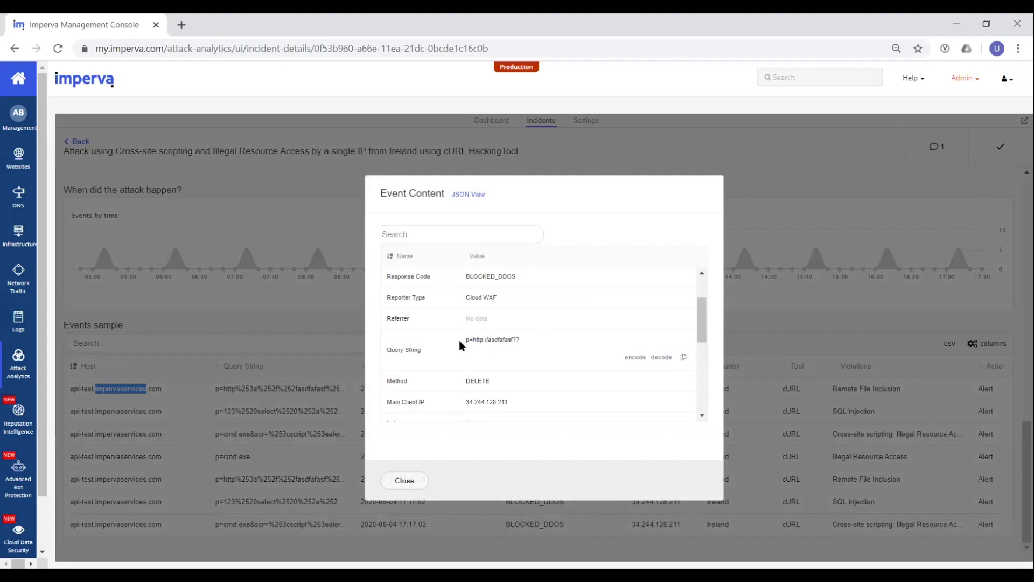
click(403, 480)
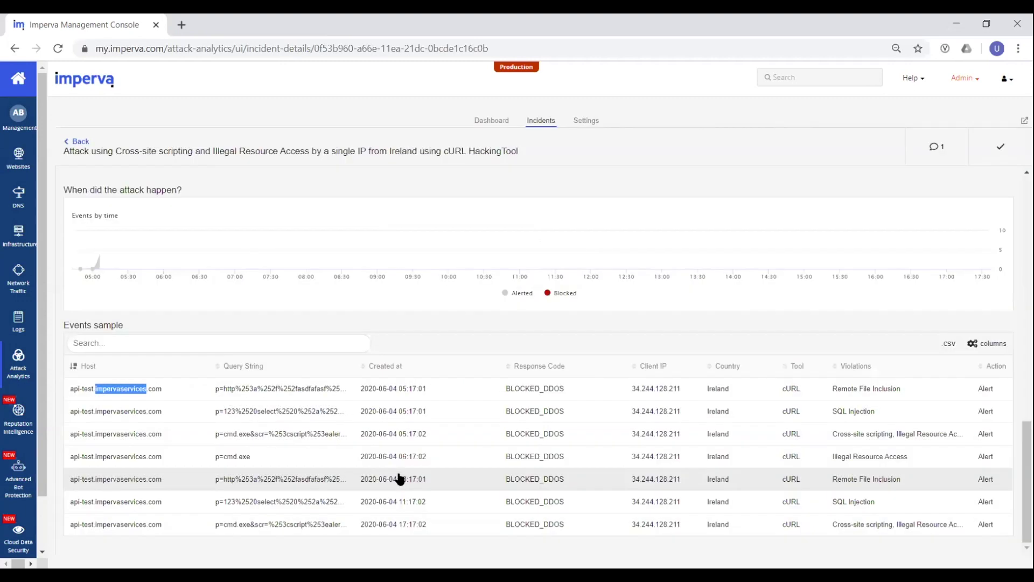
scroll(641, 399, up, 10)
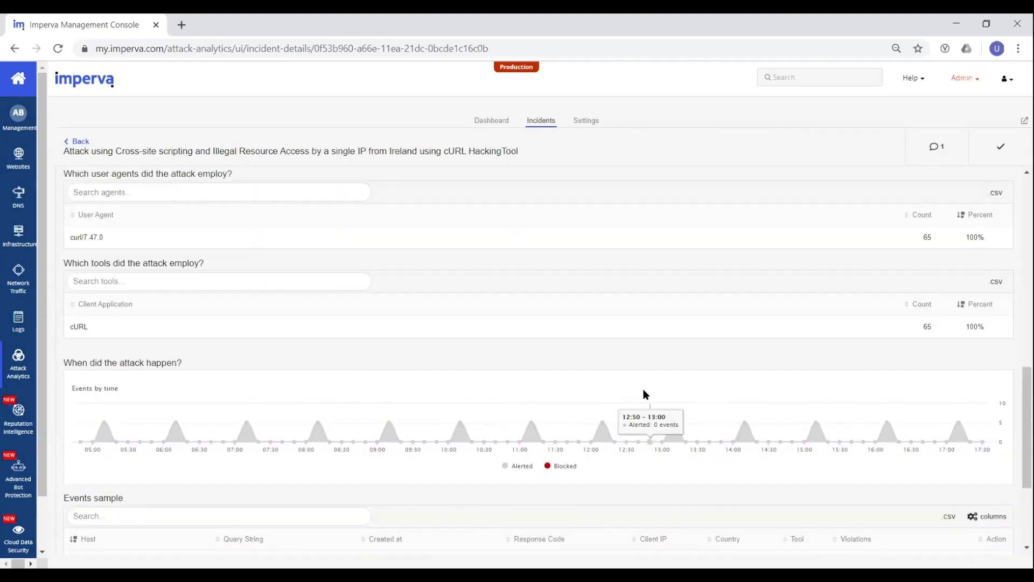
scroll(631, 398, up, 6)
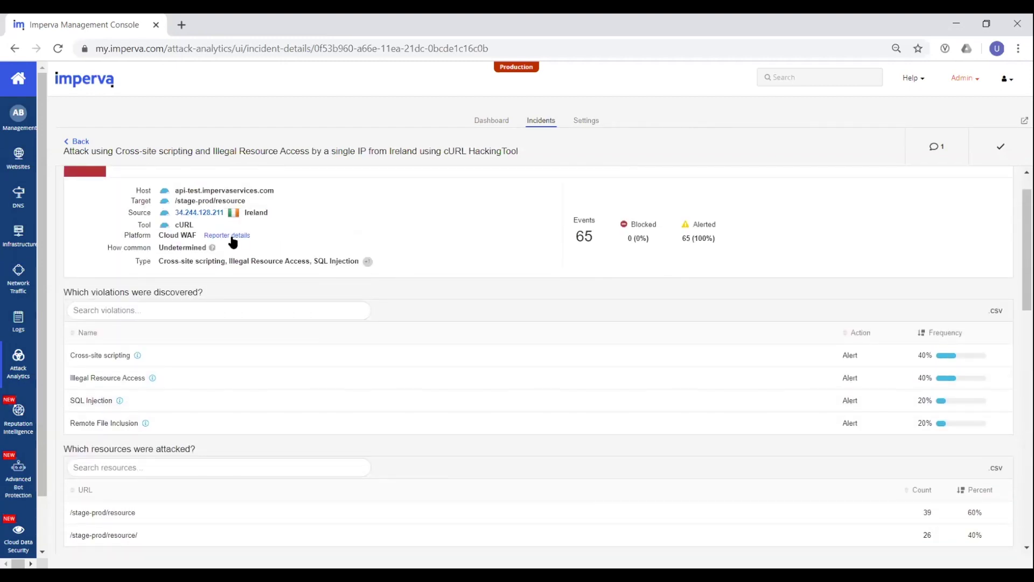
Set SQL Injection to Block IP in the api-test.impervaservices.com WAF Threats settings and save
click(228, 235)
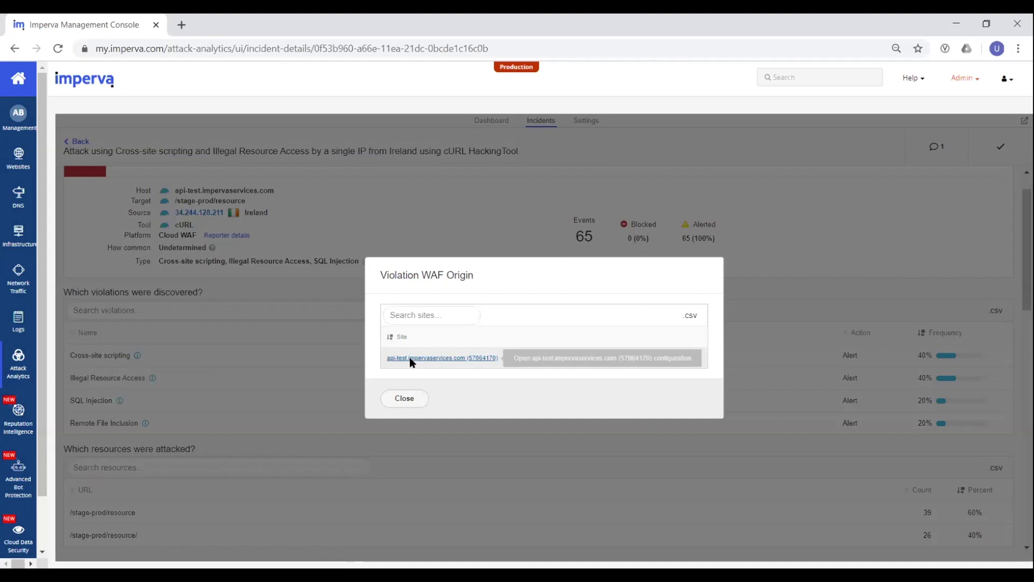
click(409, 358)
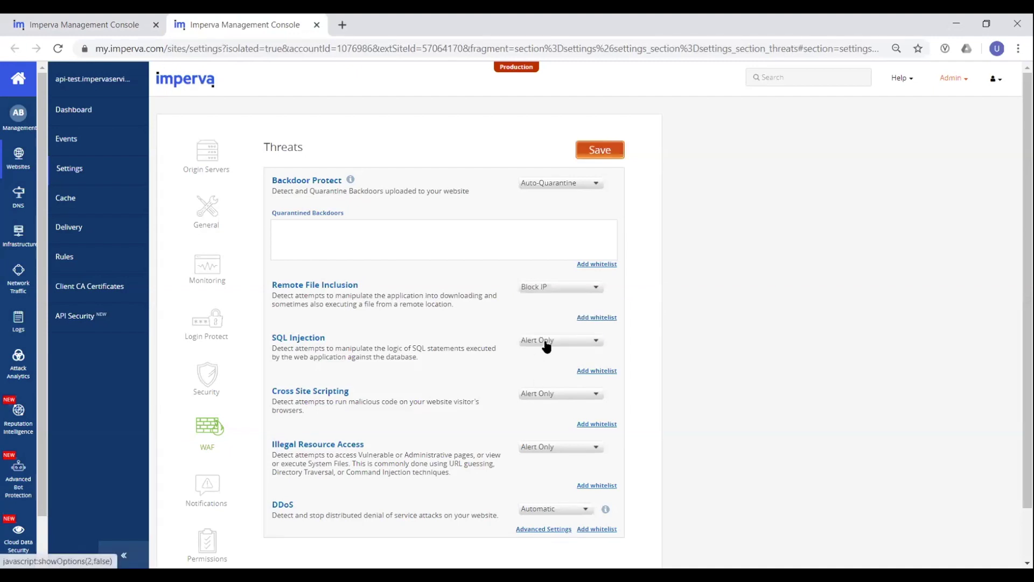
click(545, 343)
click(540, 388)
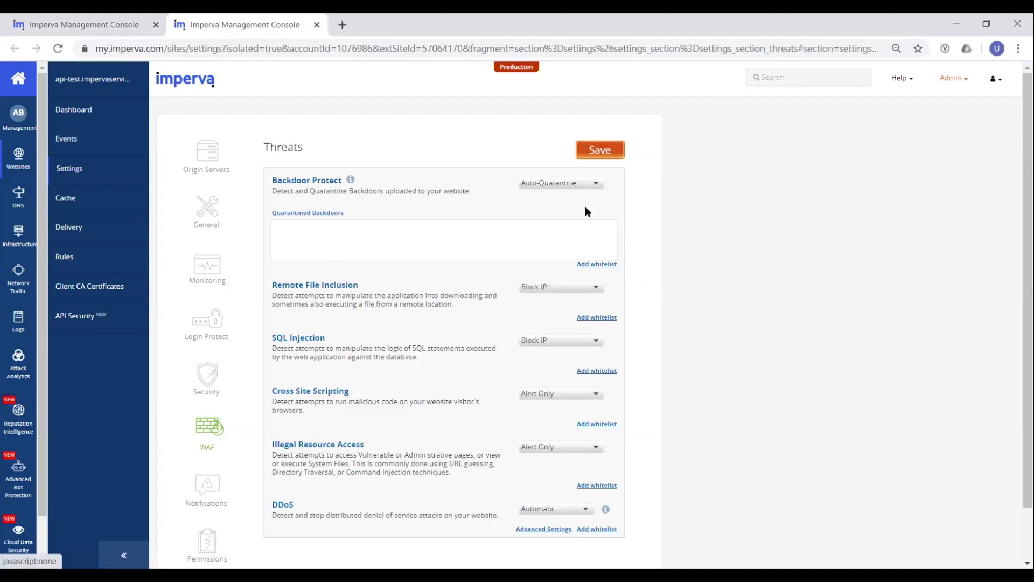
click(599, 153)
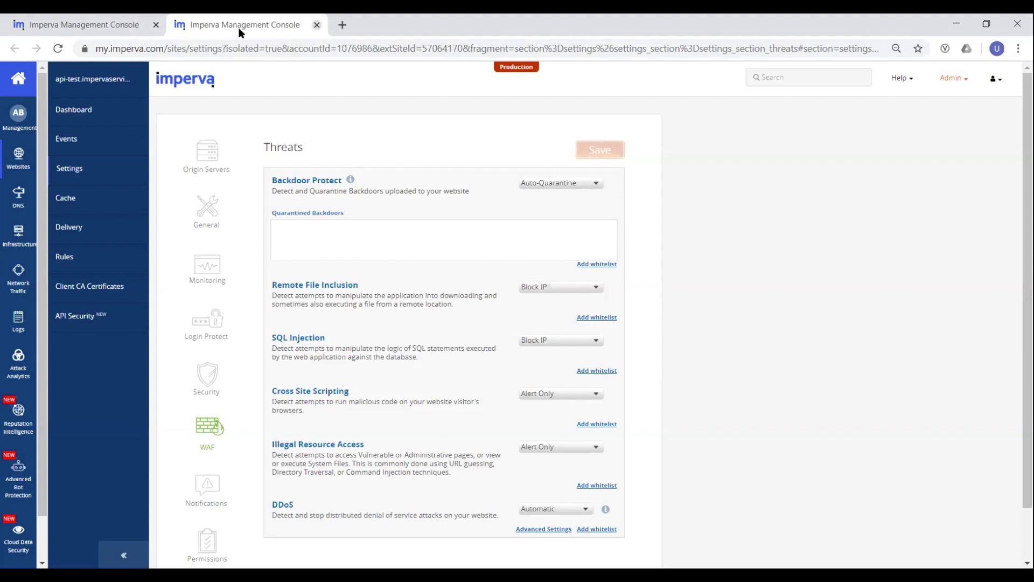
Close the site settings and WAF origin list, acknowledge the Ireland incident, and return to the dashboard
key(ctrl+w)
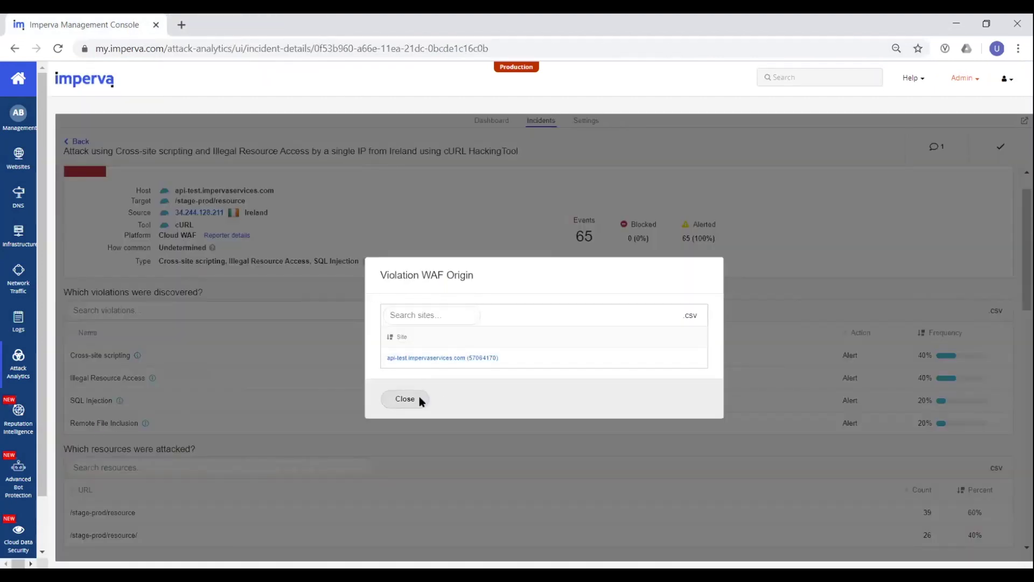
click(422, 402)
click(1009, 151)
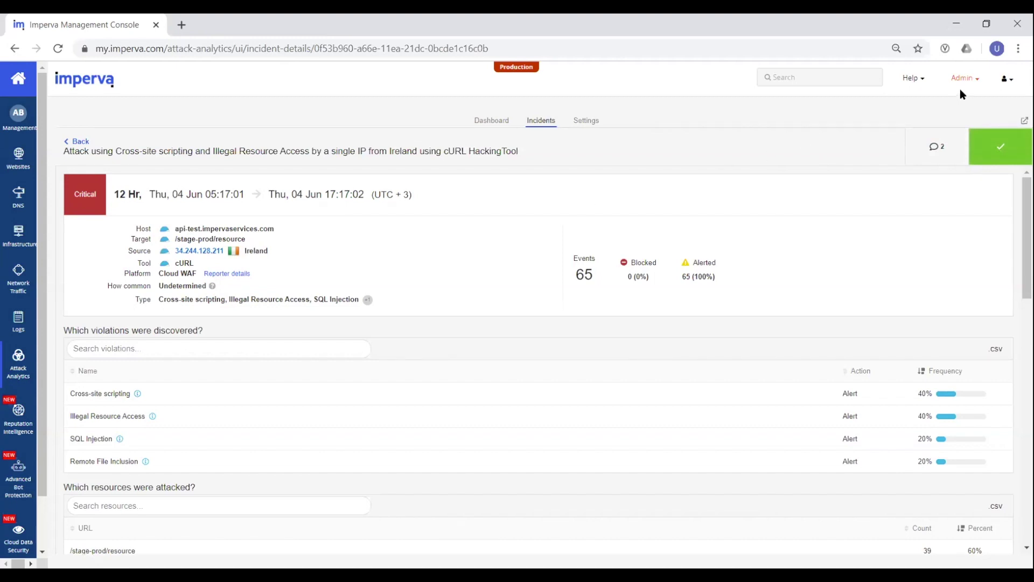
click(489, 121)
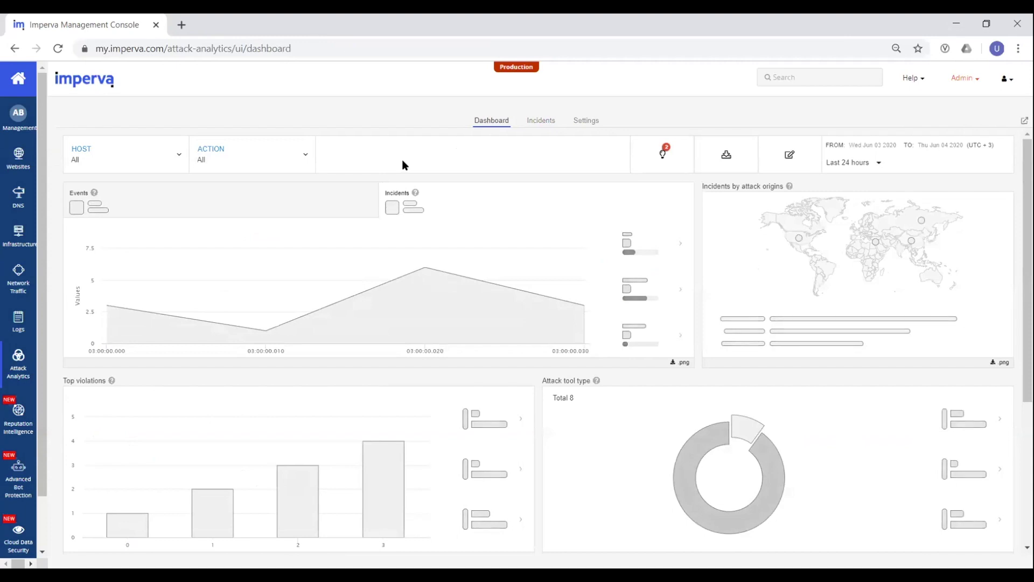
Switch the Attack Analytics dashboard into layout-editing mode and scroll down through its panels
click(787, 161)
scroll(474, 365, down, 1)
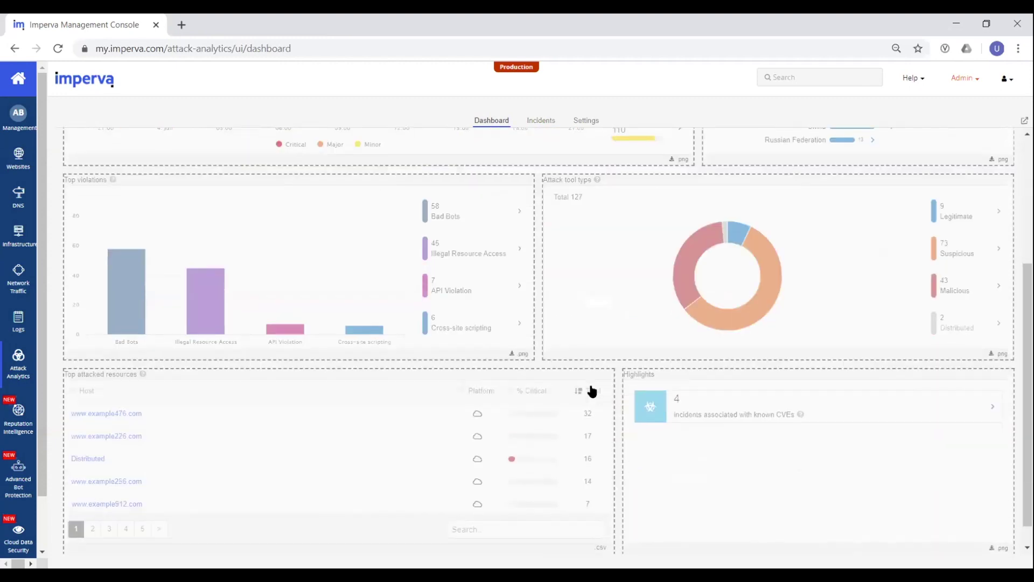